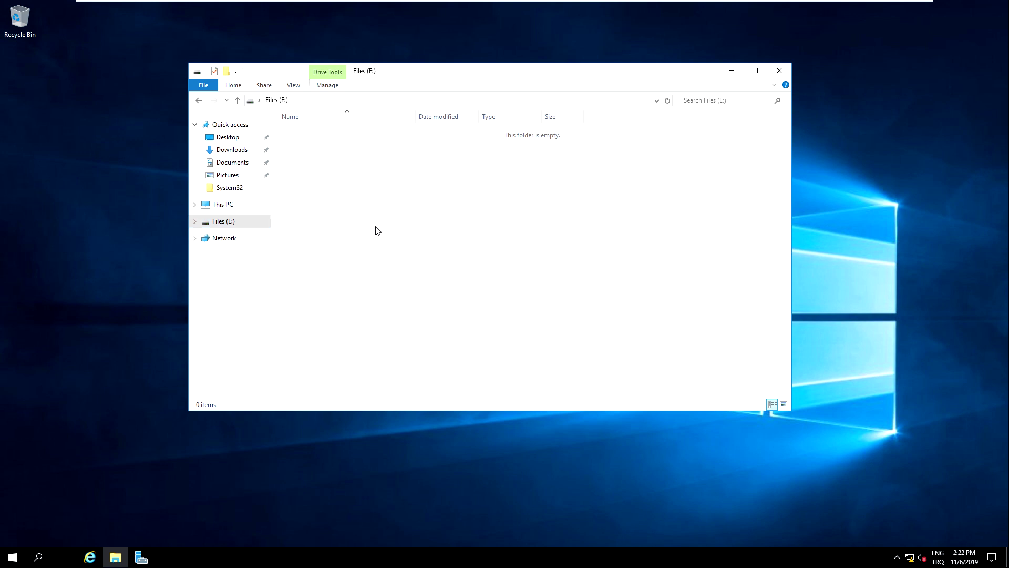
Create a new folder named A in the root of the Files (E:) drive
right_click(385, 219)
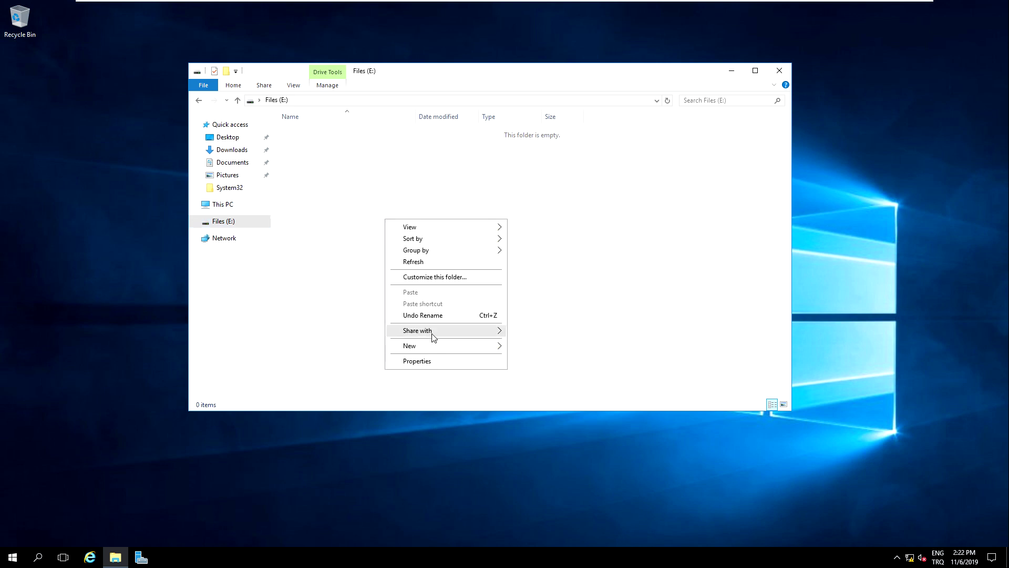
mouse_move(433, 347)
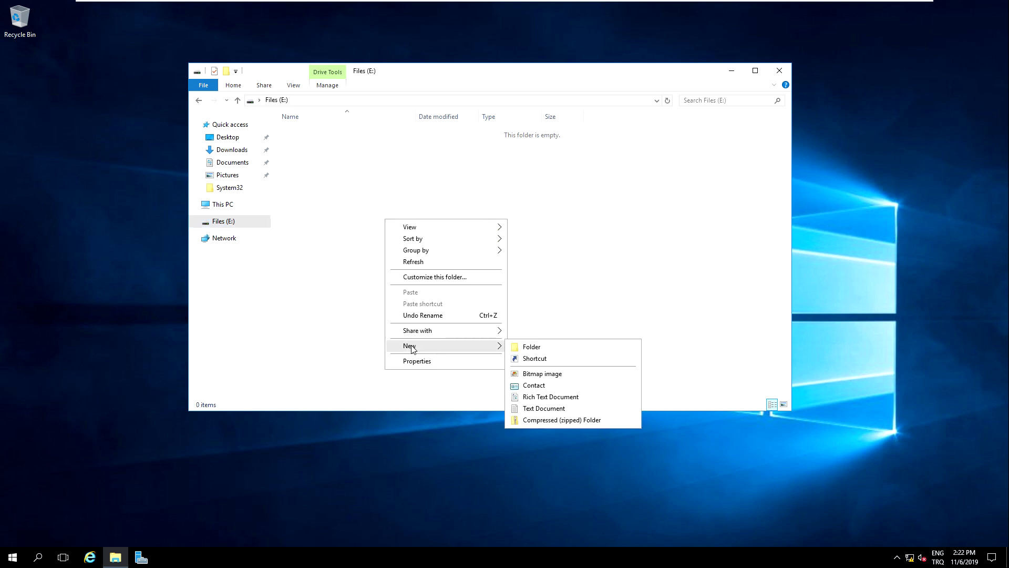
click(522, 348)
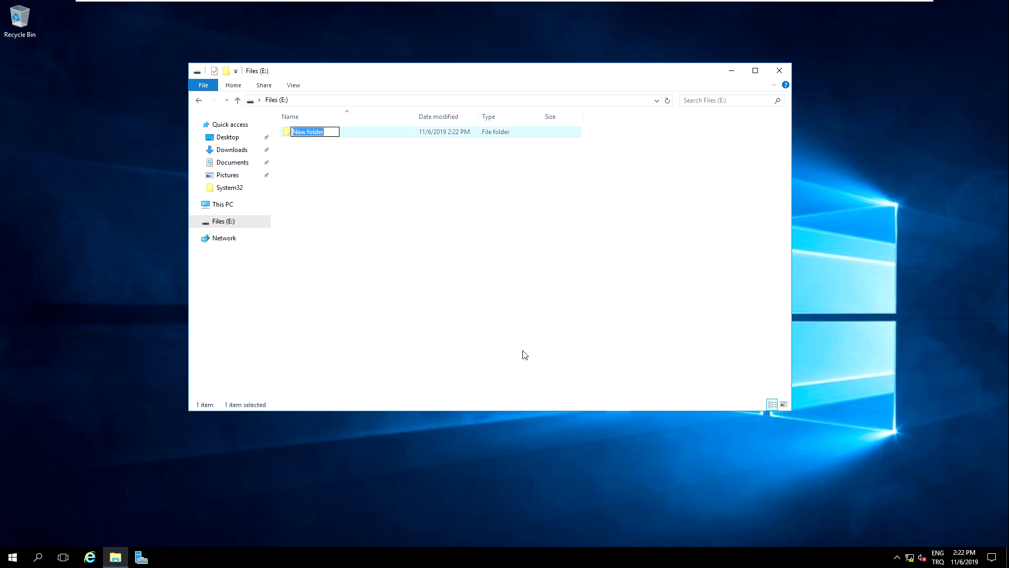
text(A)
key(Return)
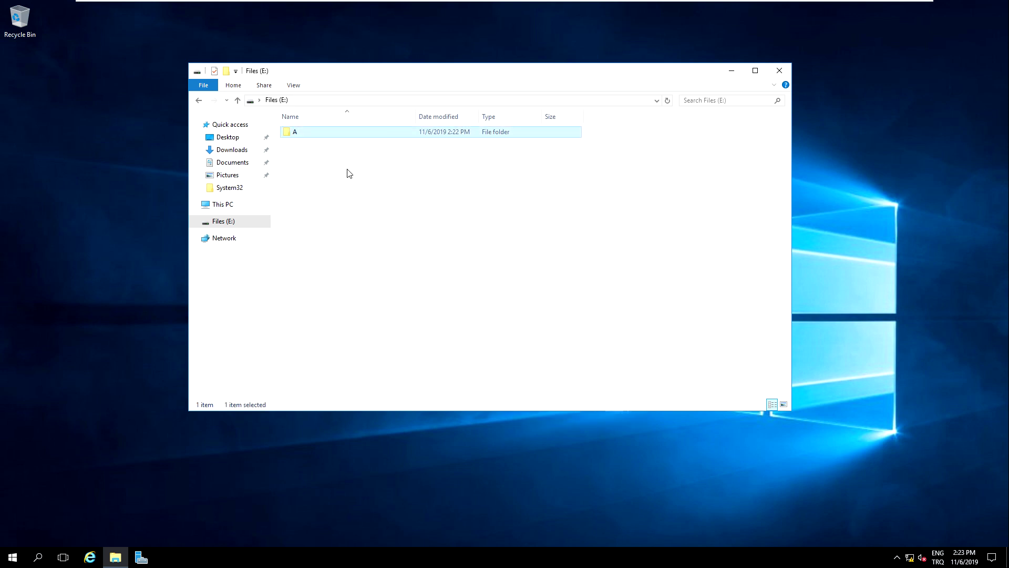
Open the security properties of folder A and review the permissions of the Administrators group
right_click(336, 136)
click(381, 330)
click(503, 172)
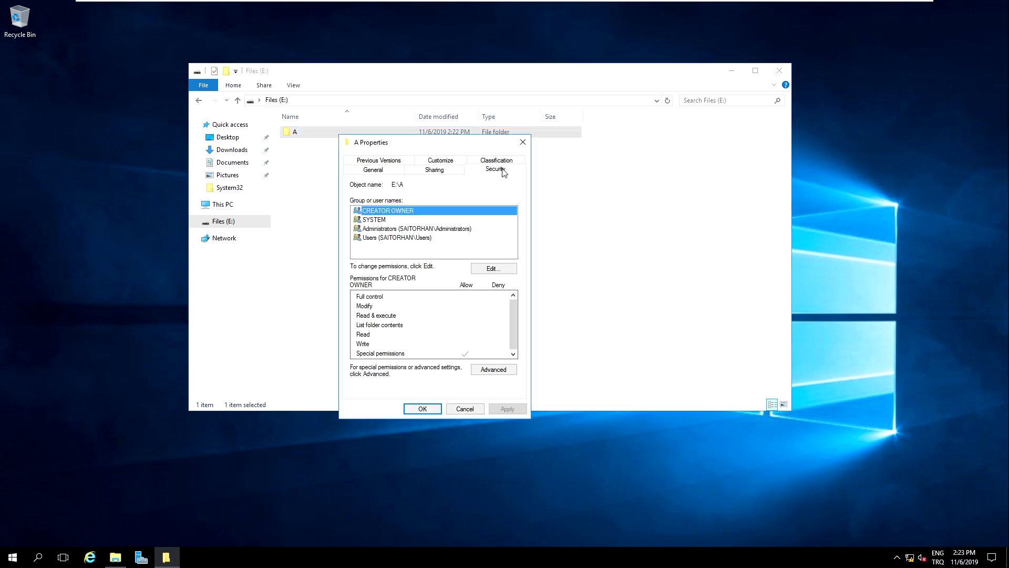
drag(434, 145, 433, 114)
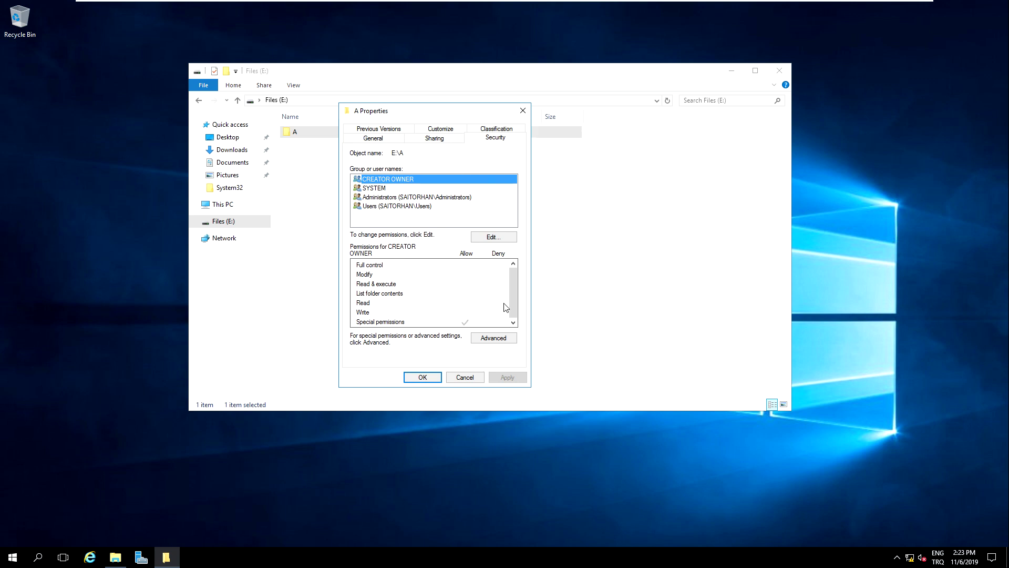
click(392, 198)
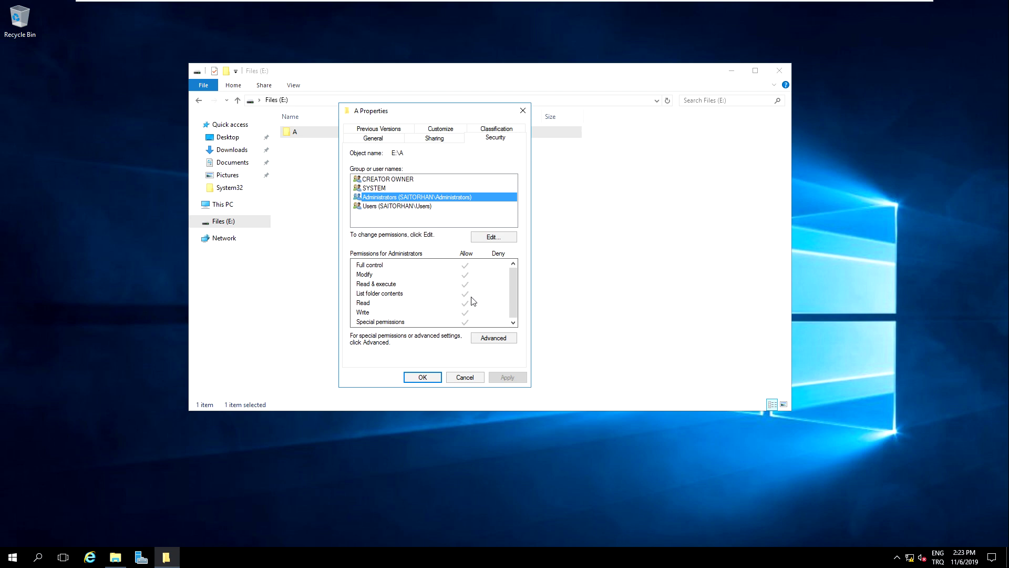
click(419, 285)
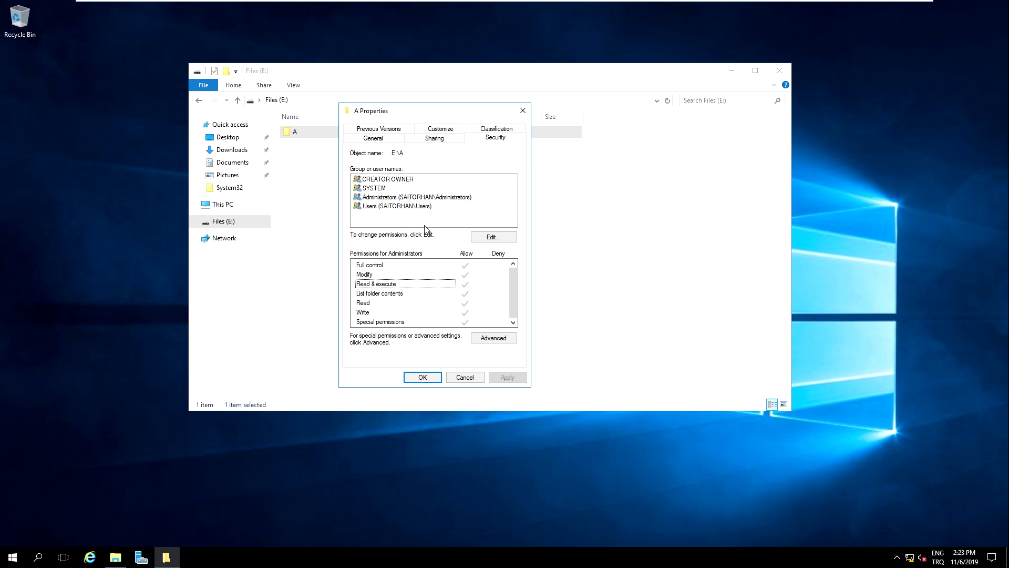
Edit folder A's permissions and add the domain user by entering and checking the user's first name
click(484, 239)
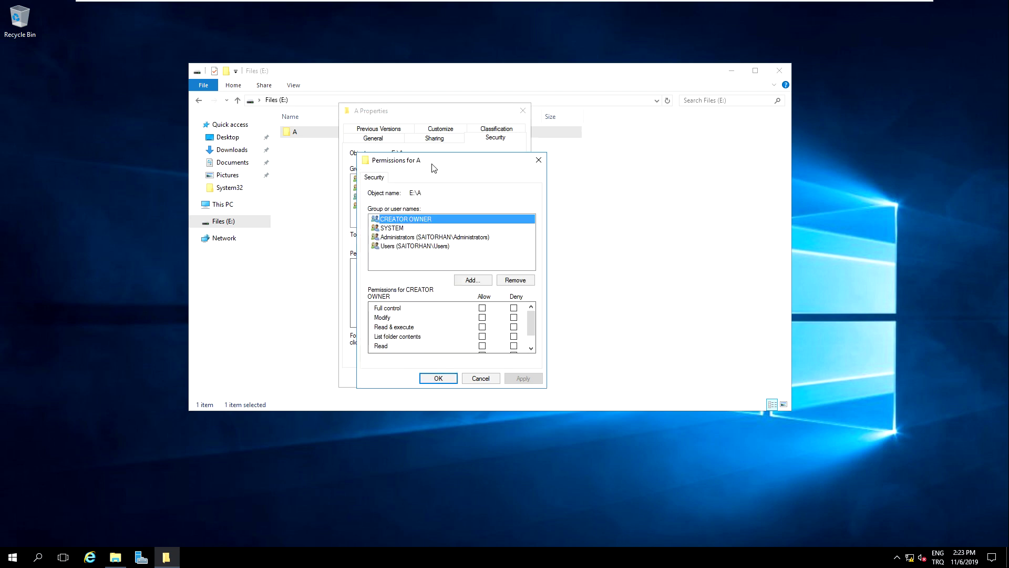
drag(433, 166, 437, 145)
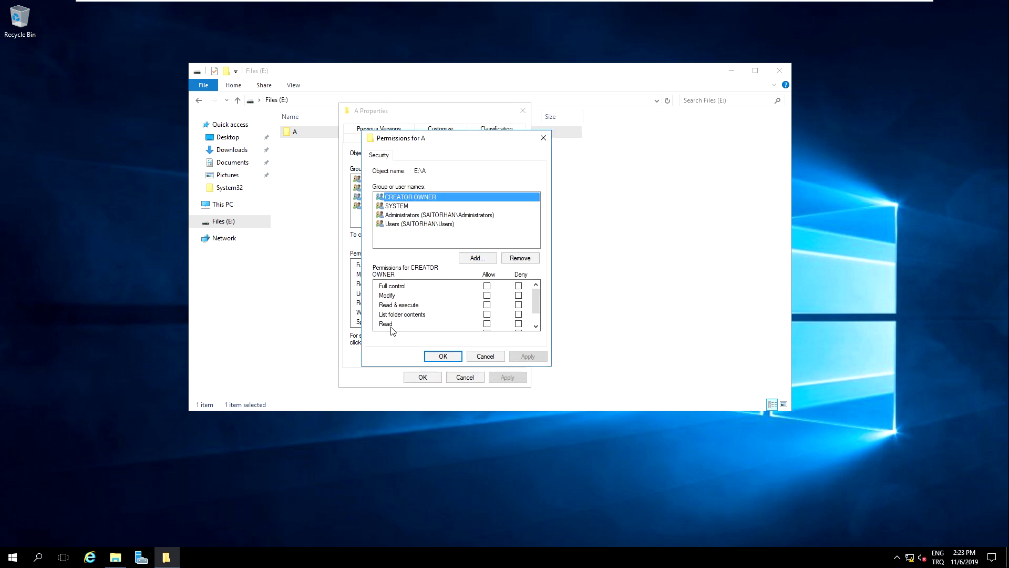
click(471, 259)
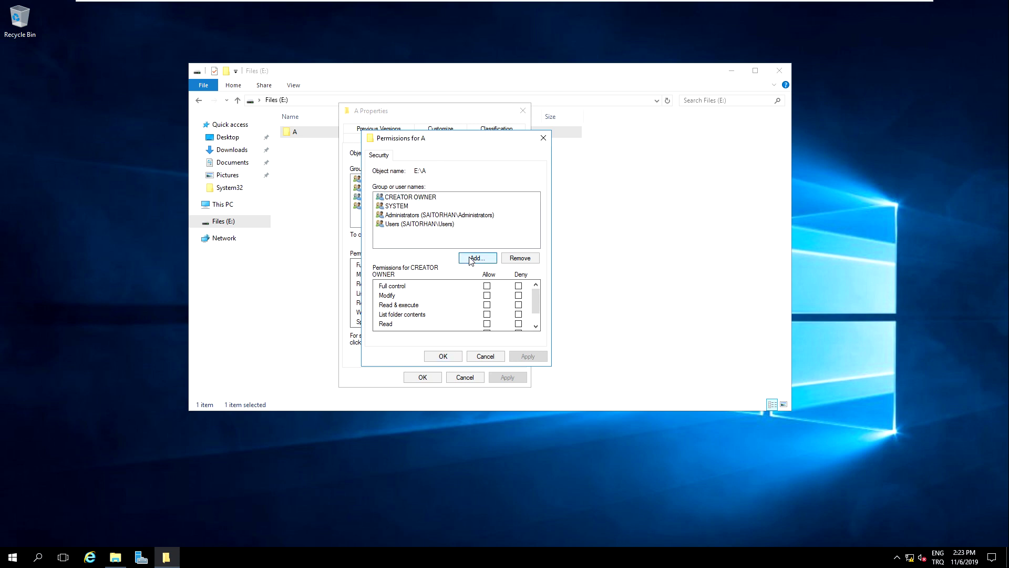
text(ahmet)
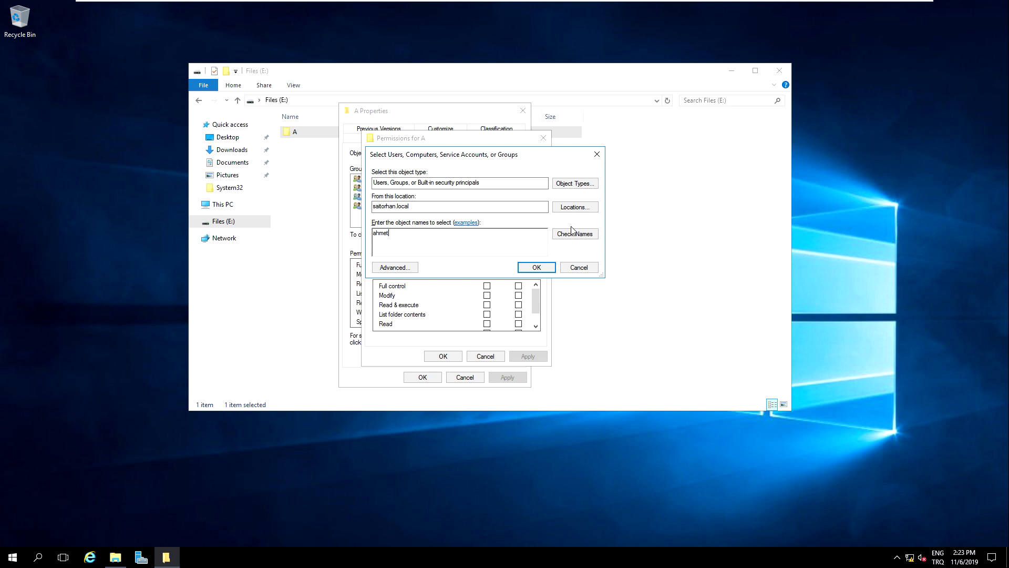
click(574, 234)
click(538, 269)
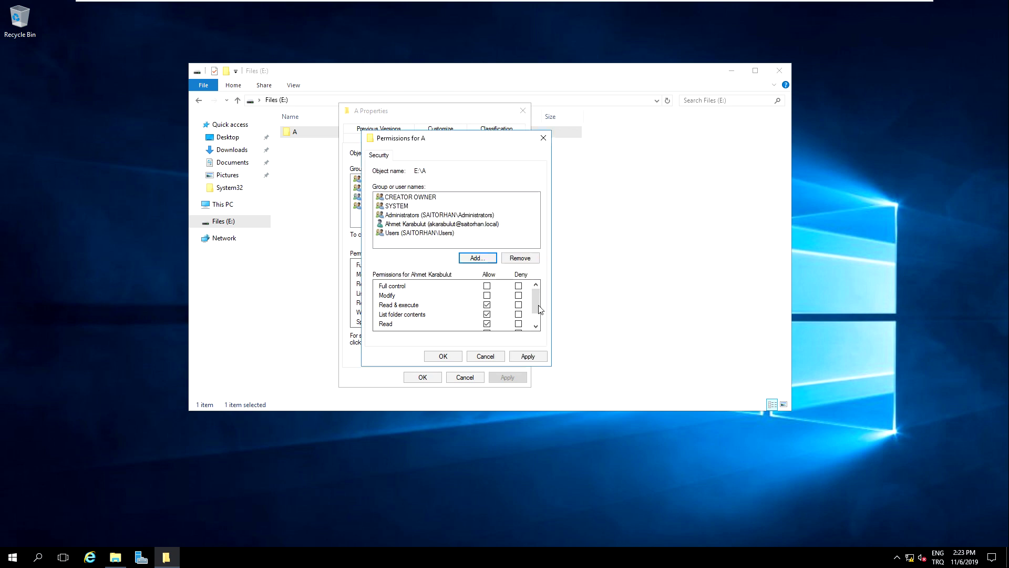
Allow the added user the Write permission on folder A and apply the permission changes
mouse_move(535, 304)
mouse_down()
mouse_move(535, 318)
mouse_move(535, 291)
mouse_move(524, 292)
mouse_up()
click(486, 296)
click(535, 326)
click(536, 326)
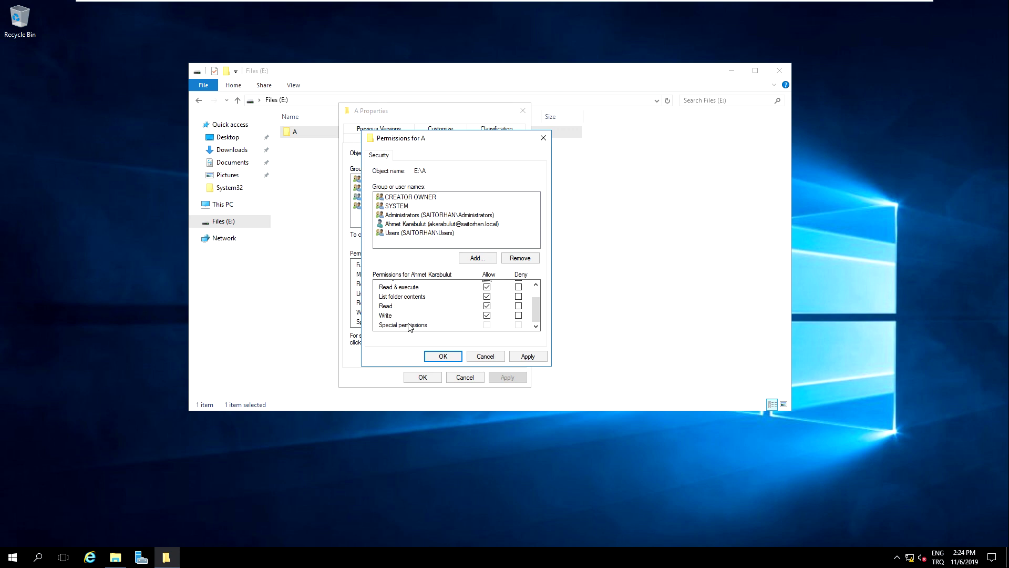
click(525, 356)
click(444, 357)
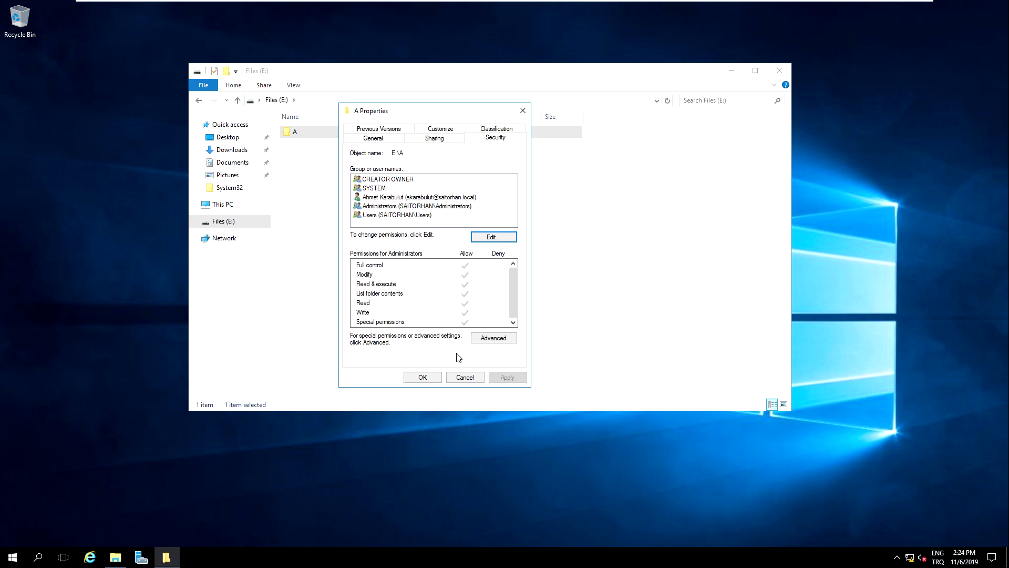
Examine the added user's basic and advanced permissions in folder A's advanced security settings, then close the dialogs without changes
click(499, 342)
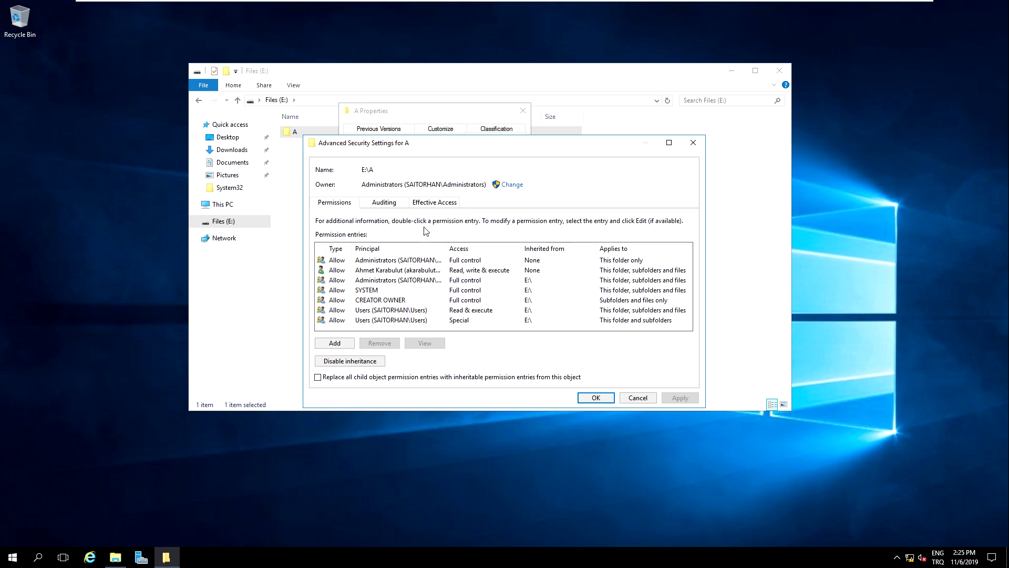
drag(445, 153, 438, 119)
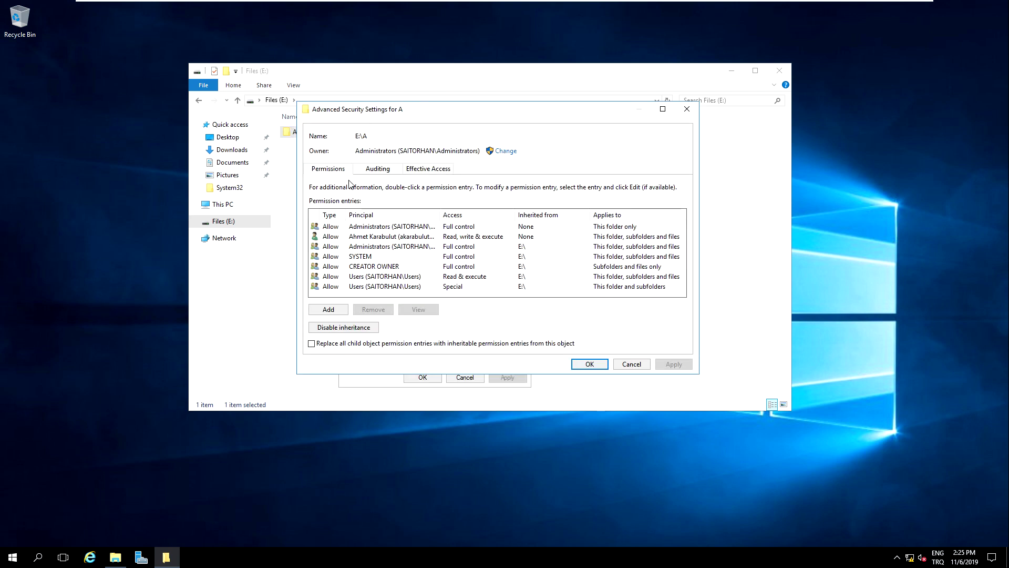
click(385, 241)
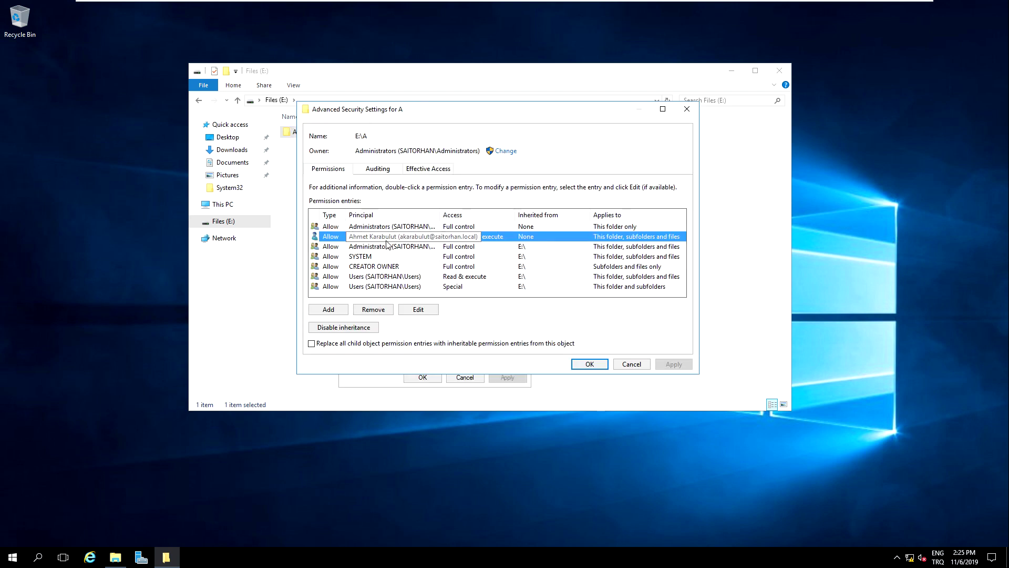
double_click(386, 243)
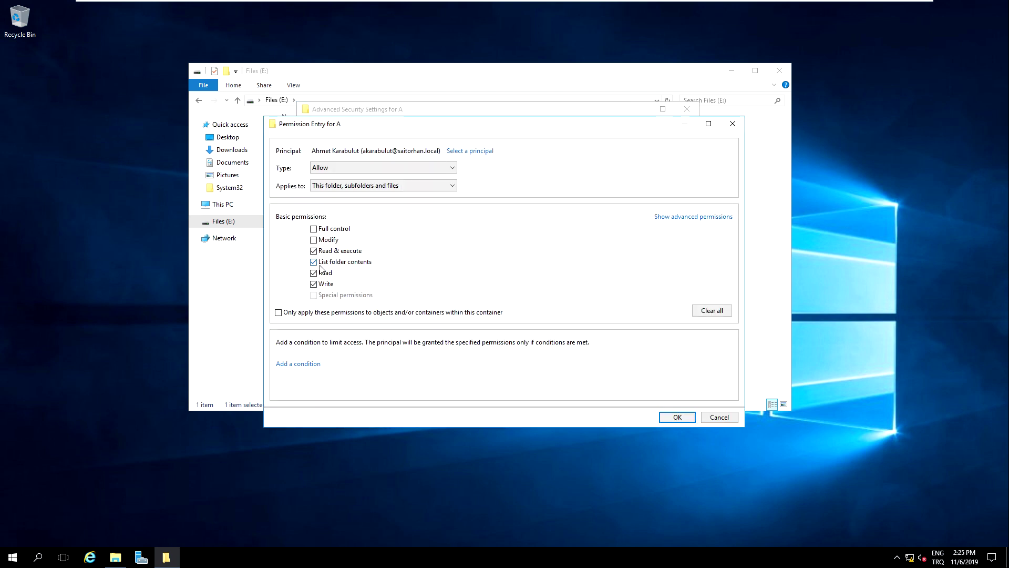
click(677, 219)
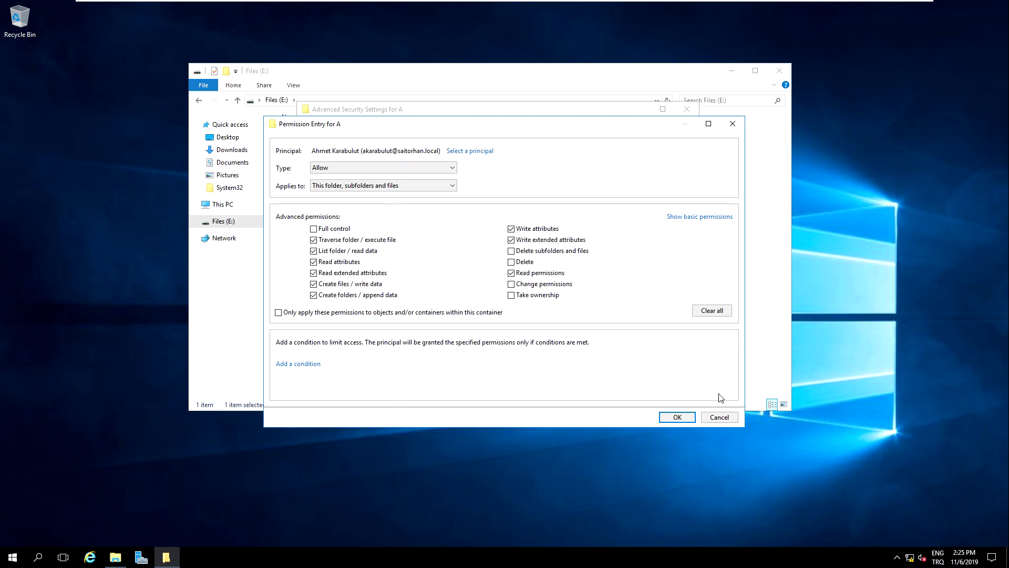
click(715, 418)
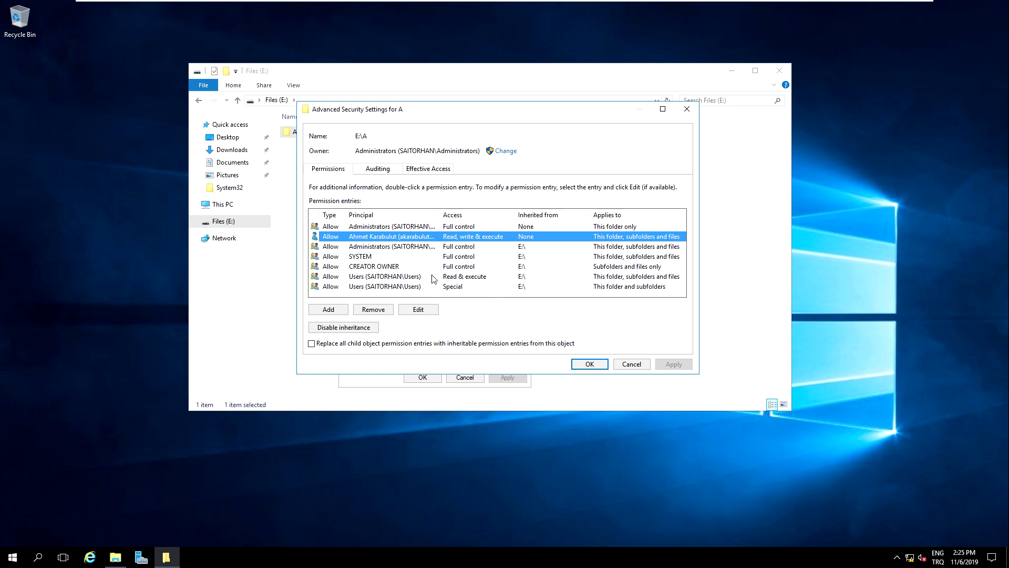
click(622, 367)
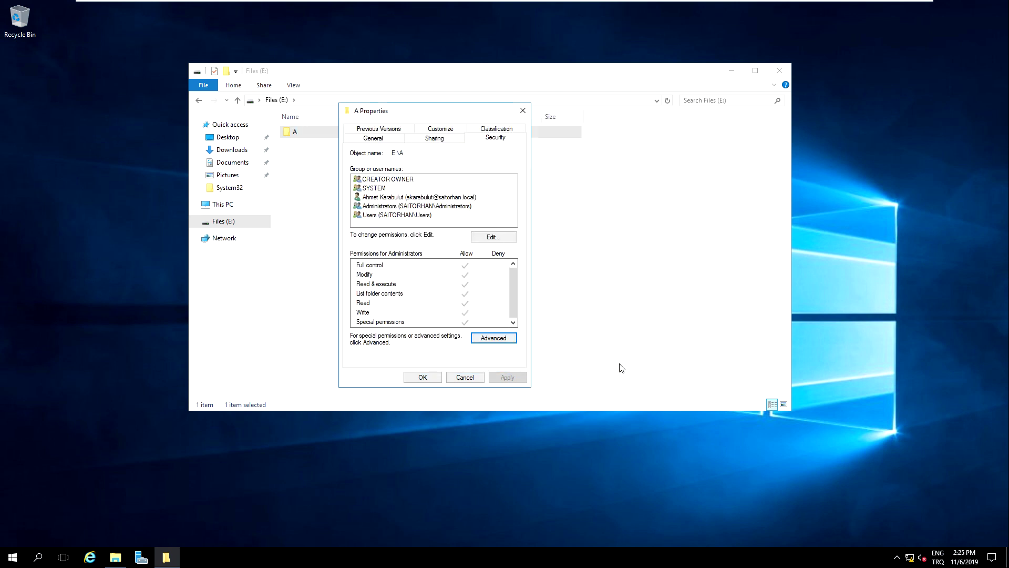
click(424, 377)
click(326, 232)
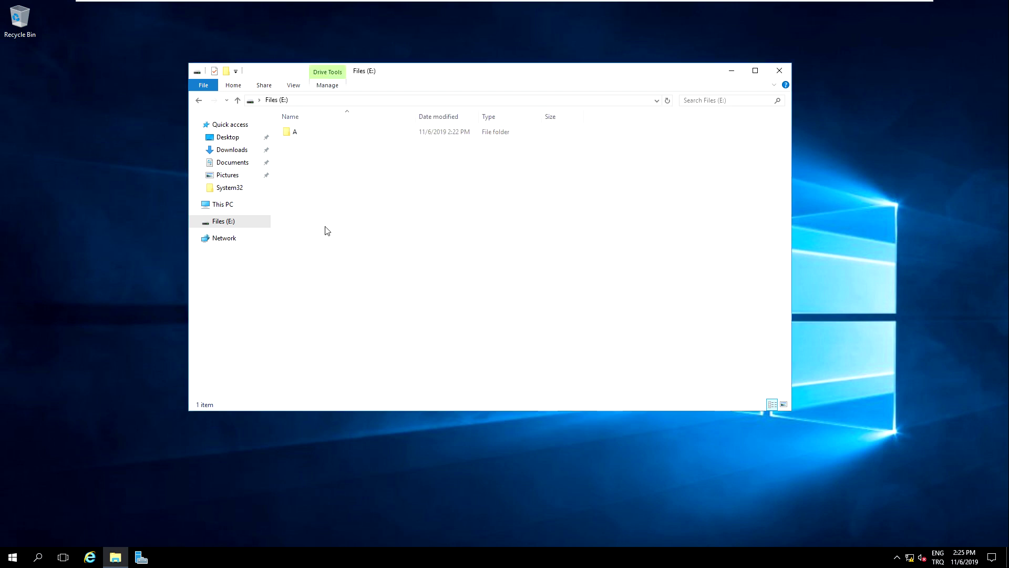
Create a subfolder named B inside folder A
double_click(312, 139)
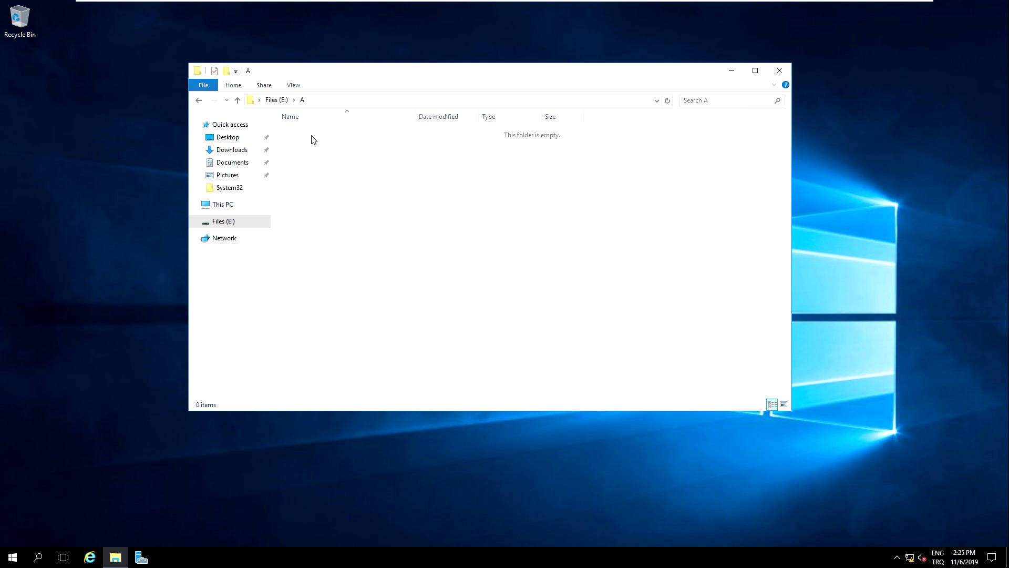
right_click(389, 212)
mouse_move(435, 341)
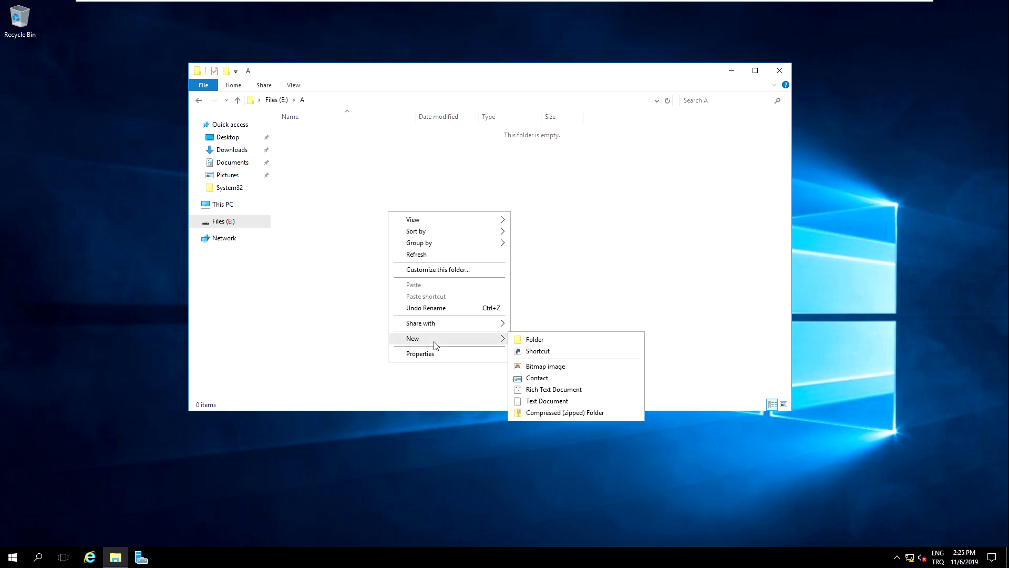
click(530, 340)
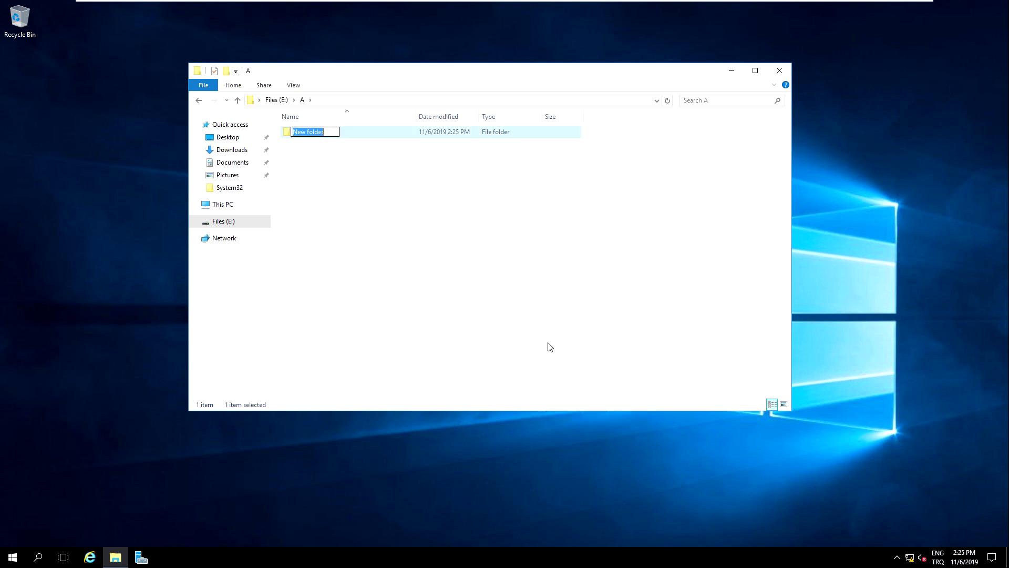
text(B)
key(Return)
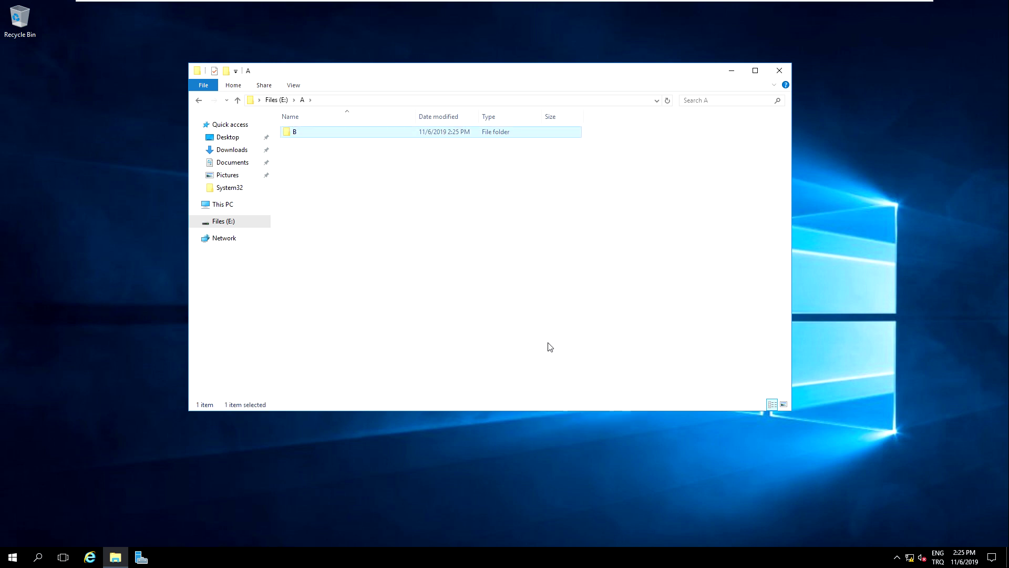
Open the security properties of subfolder B and review the domain user's inherited permissions
right_click(353, 138)
click(427, 325)
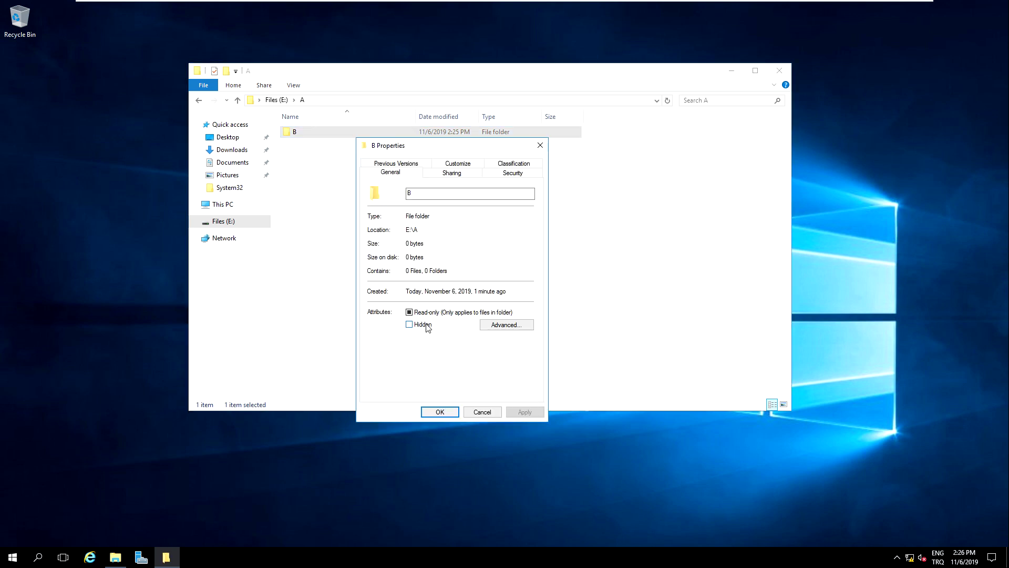
click(512, 175)
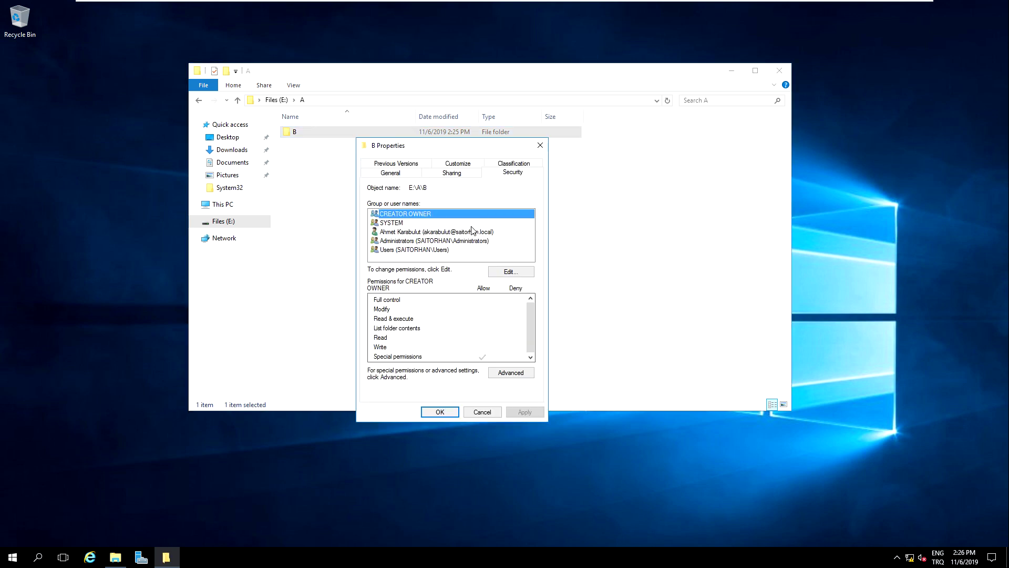
click(419, 233)
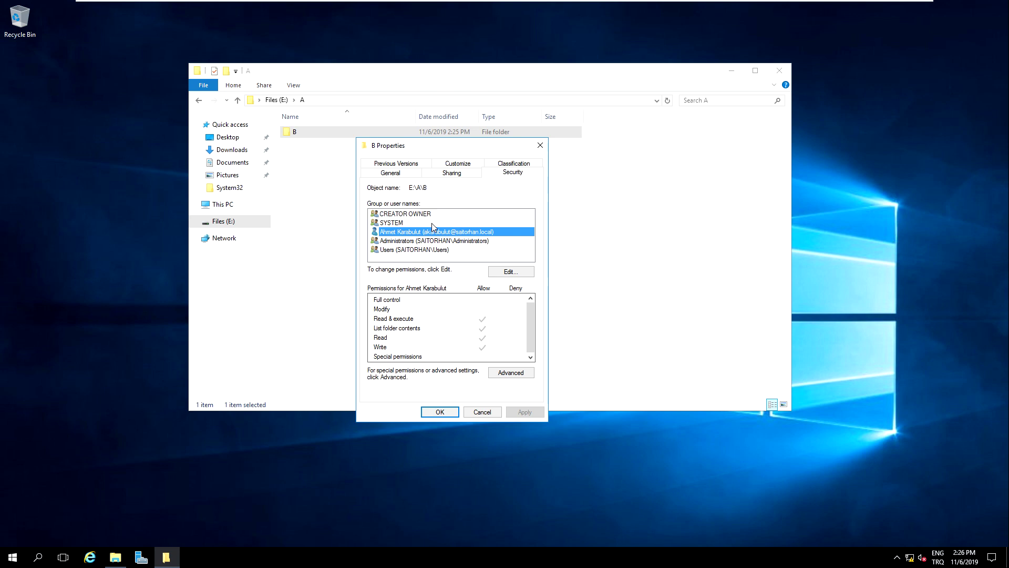
Disable inheritance on subfolder B, converting its inherited permissions into explicit ones, and save the security settings
click(508, 374)
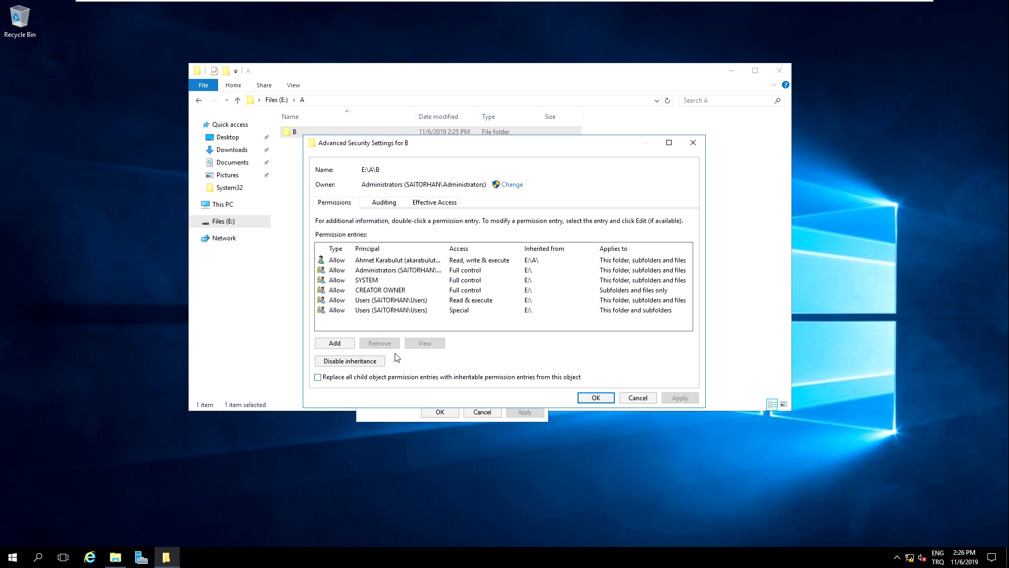
click(359, 368)
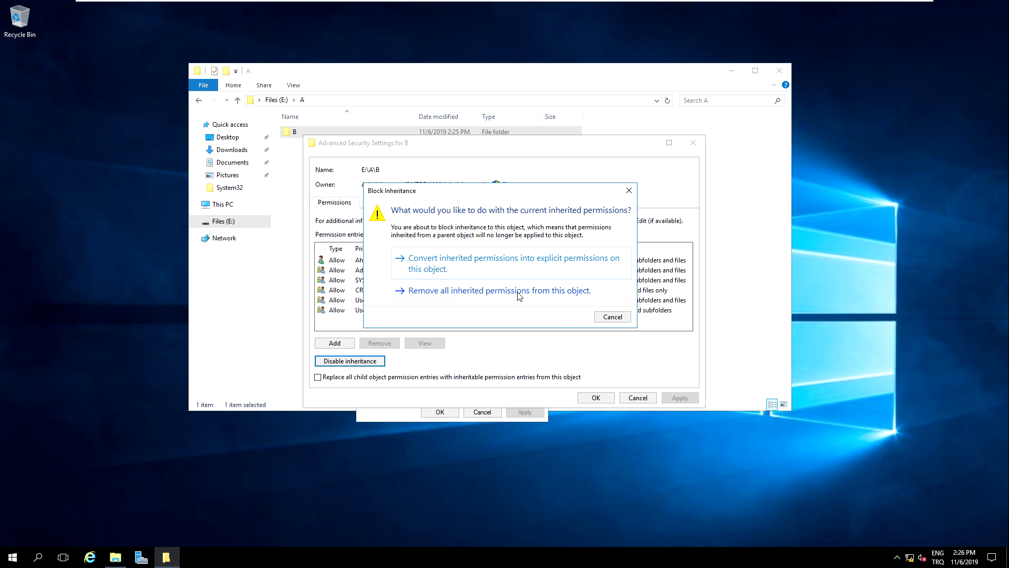
click(475, 269)
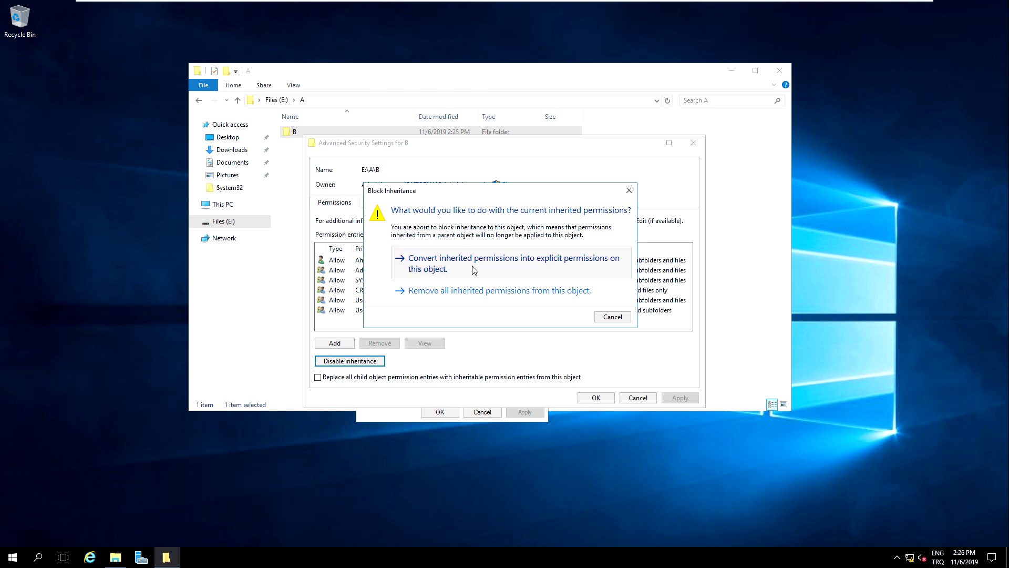
click(596, 397)
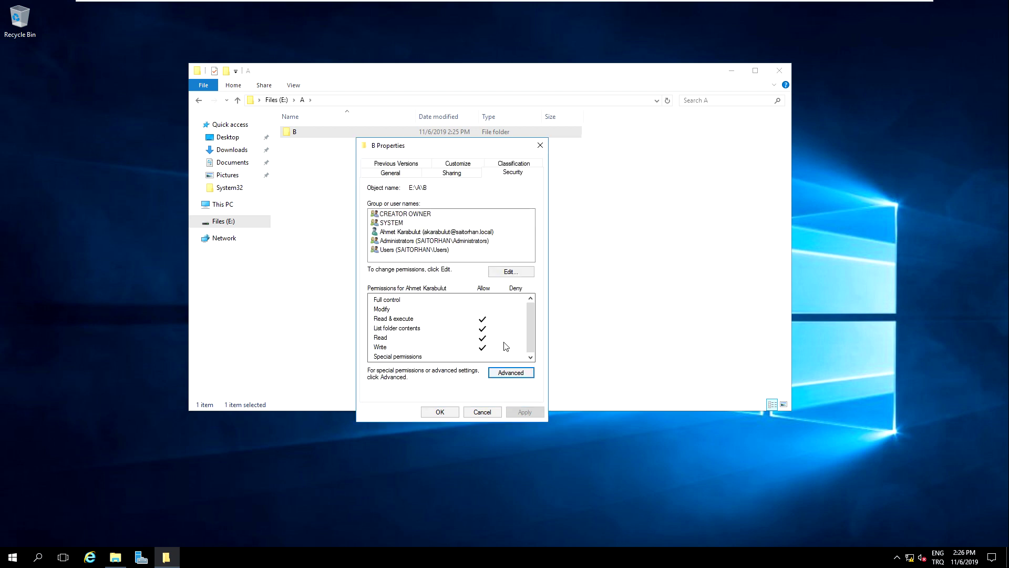
click(440, 411)
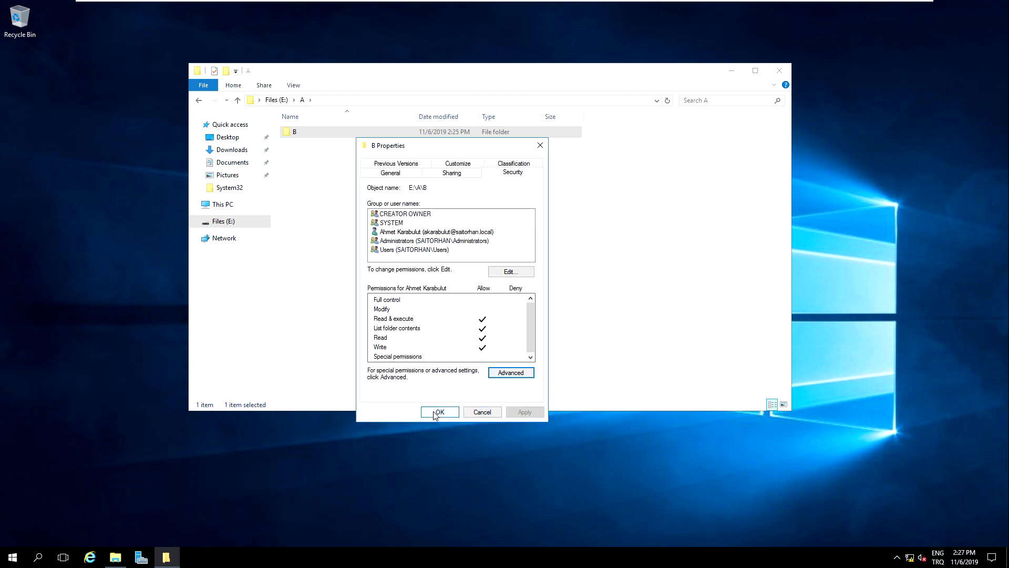
Reopen subfolder B's security properties, review its permission entries, and close the dialog without changes
right_click(324, 136)
click(370, 326)
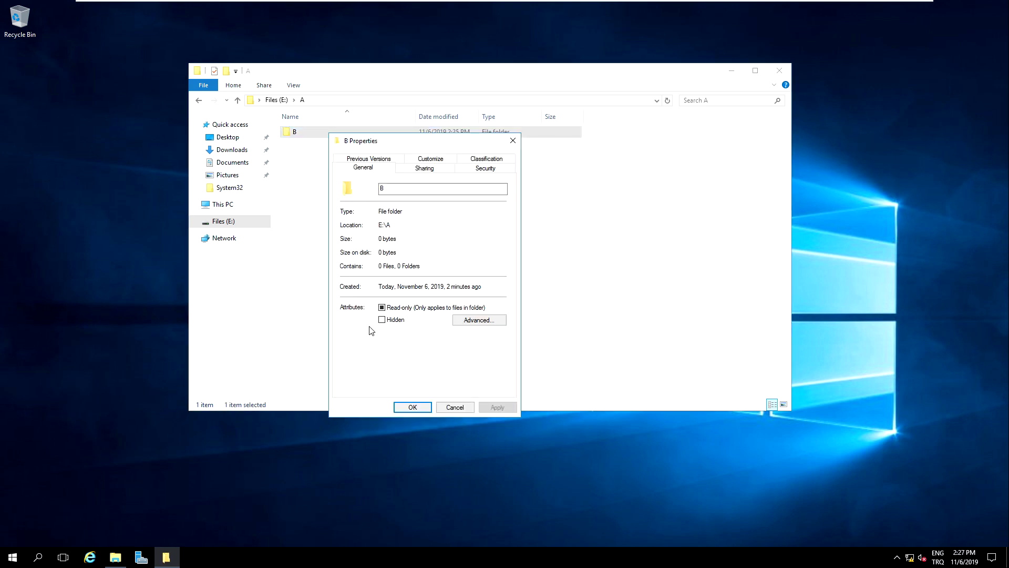
click(484, 169)
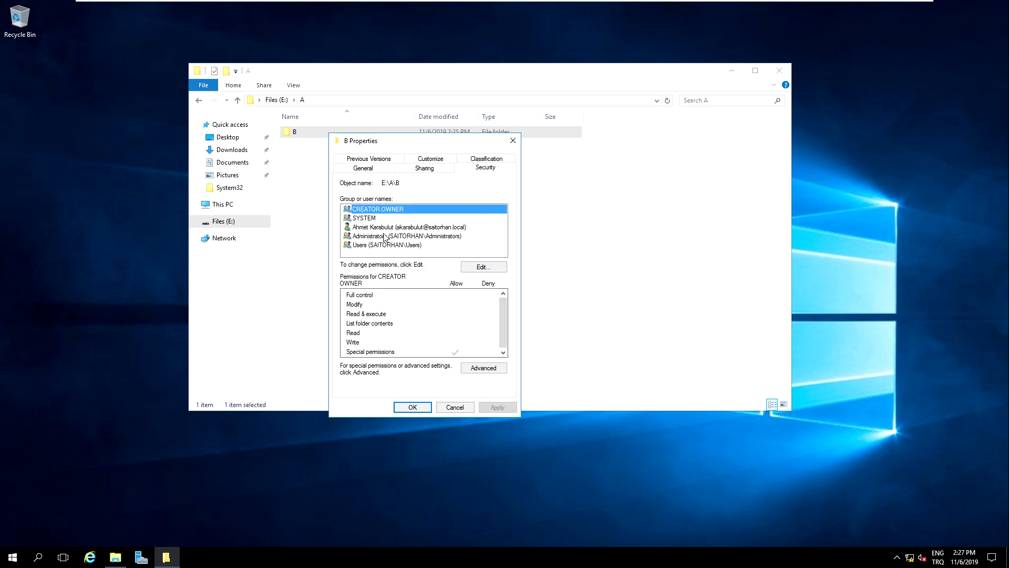
click(453, 407)
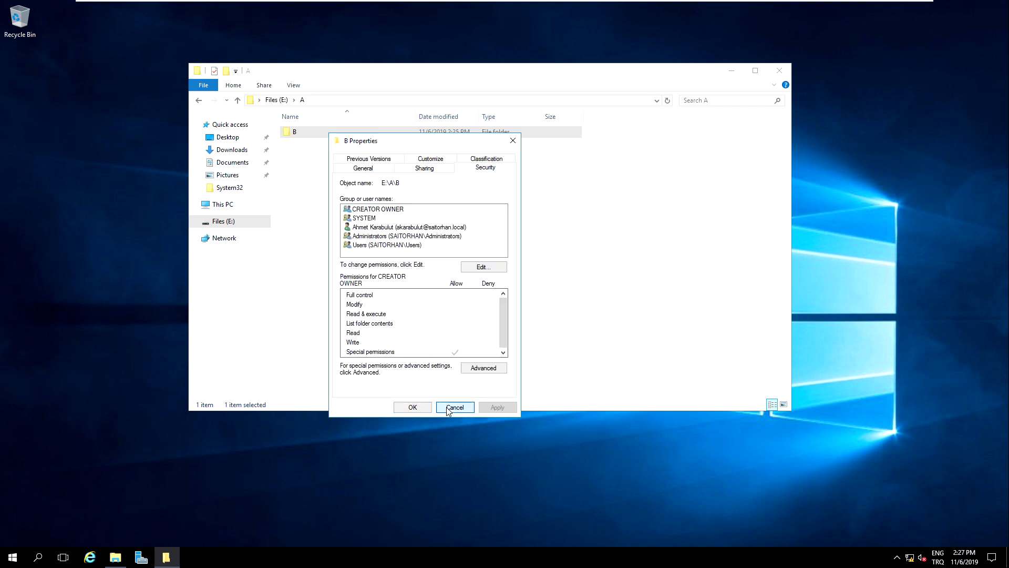
Create a second subfolder named C inside folder A
right_click(385, 249)
mouse_move(477, 373)
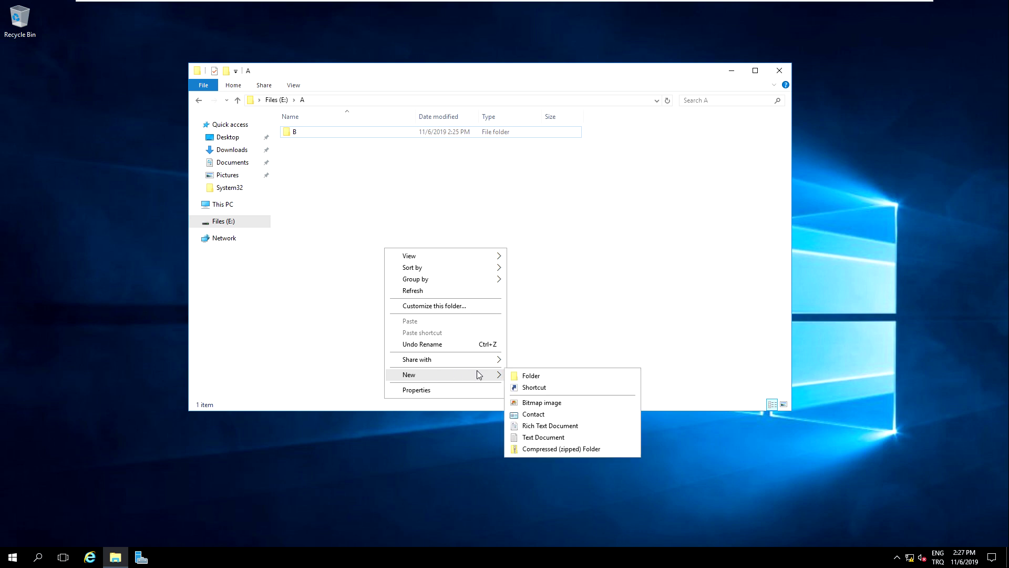
click(528, 376)
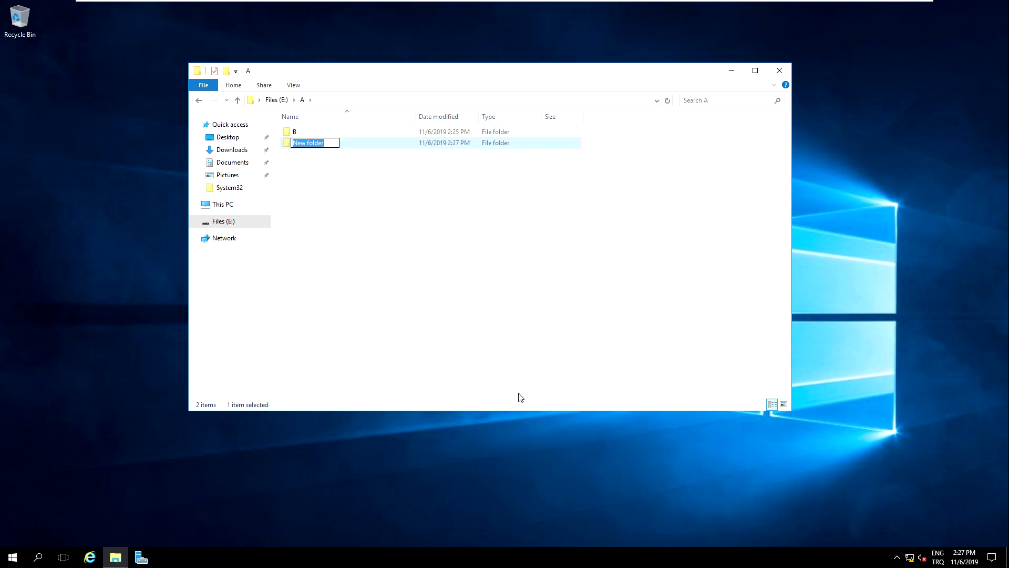
text(C)
key(Return)
Disable inheritance on subfolder C, removing all inherited permissions from it, and save the security settings despite the access warning
right_click(320, 146)
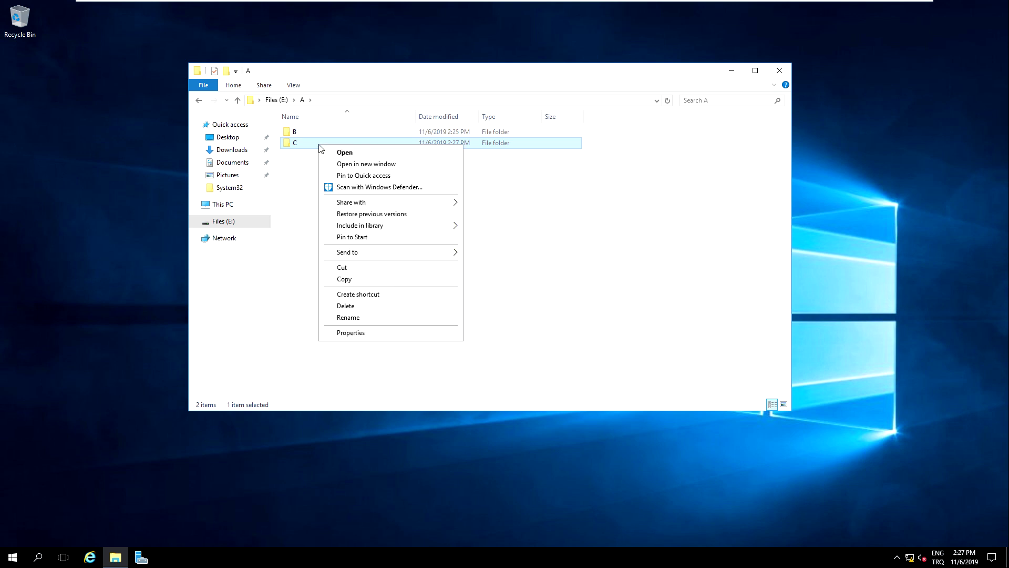
click(351, 332)
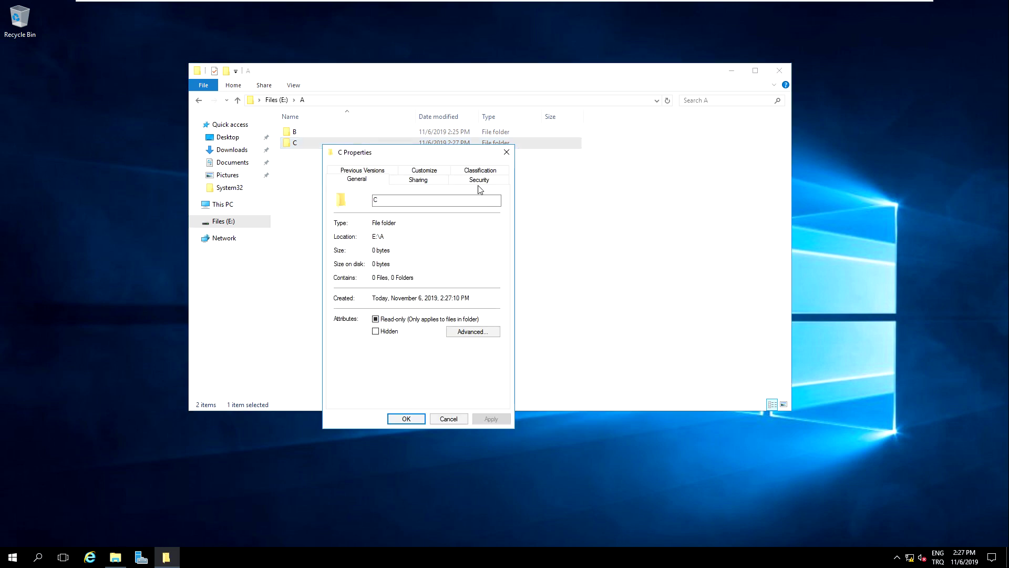
click(479, 180)
click(477, 381)
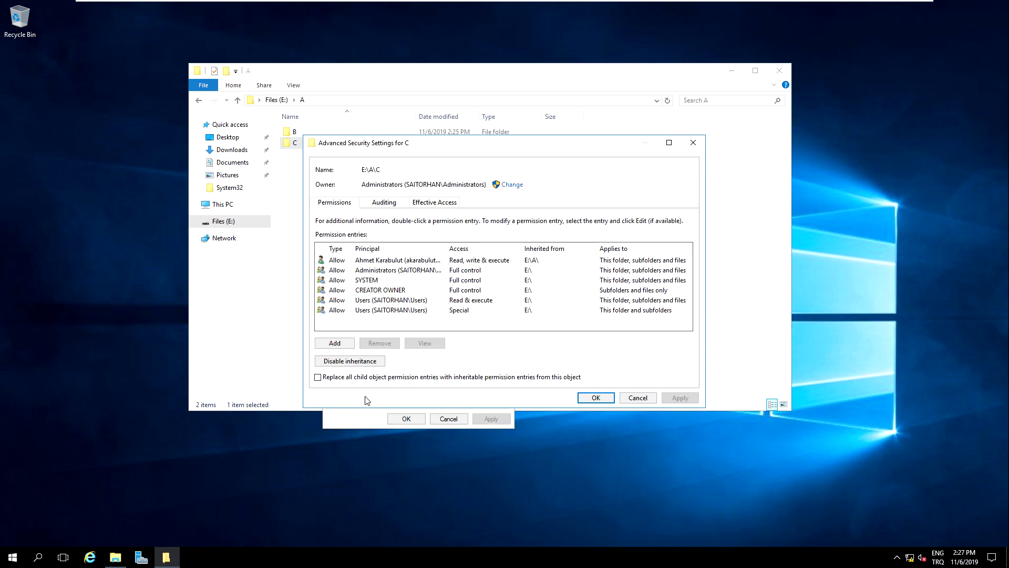
click(352, 364)
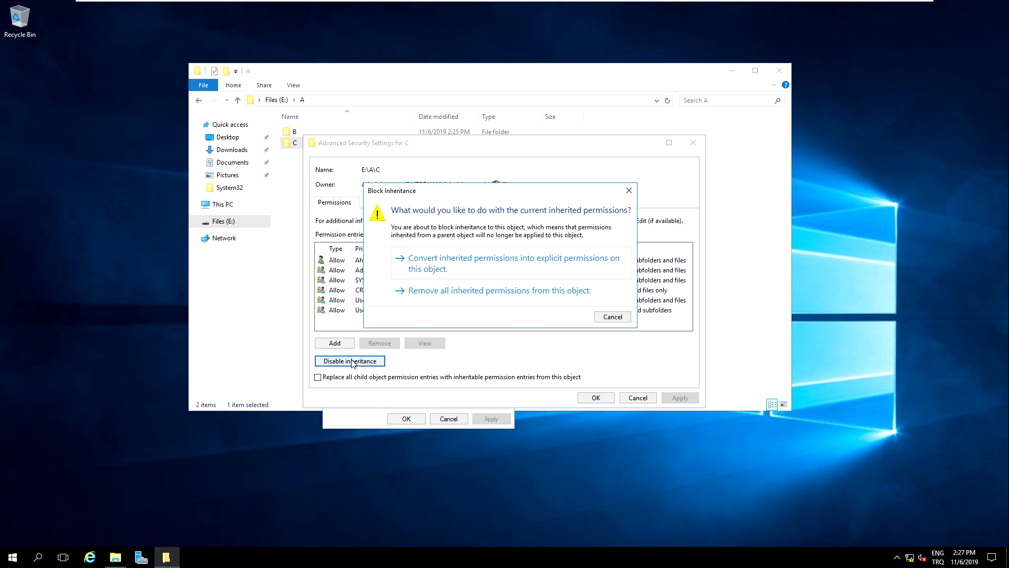
click(433, 296)
click(681, 399)
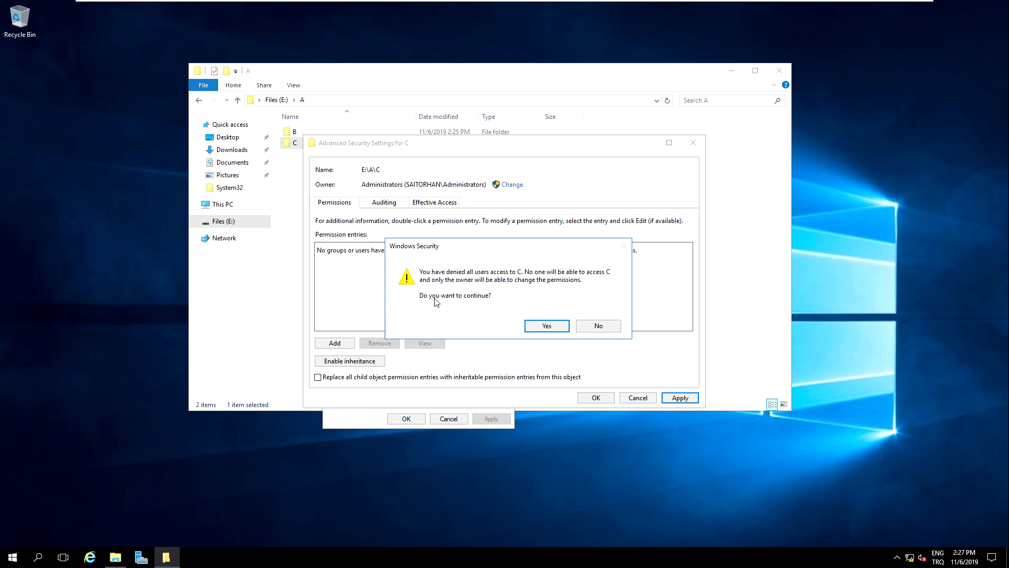
click(542, 327)
click(594, 398)
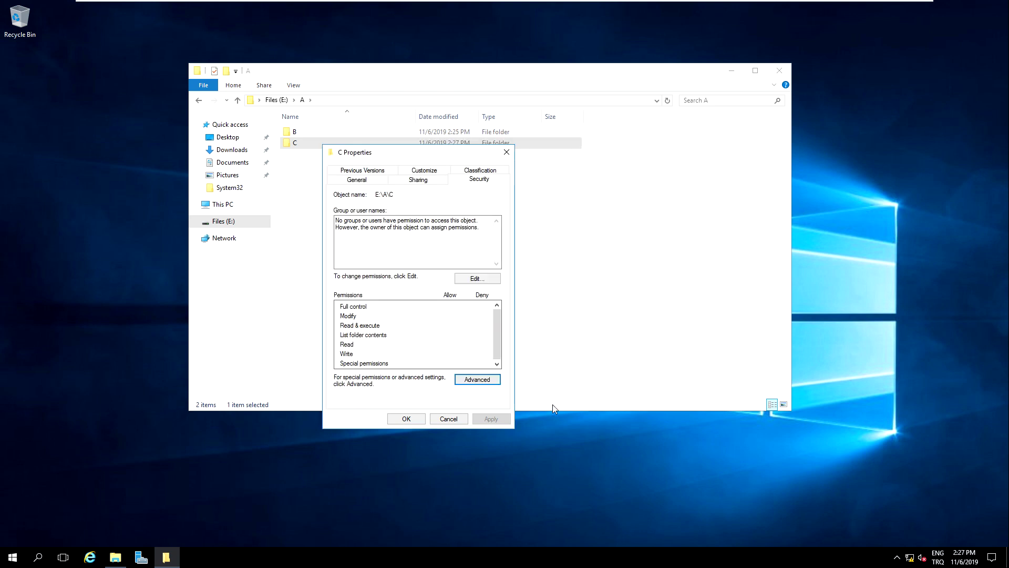
click(407, 419)
Check the group and user permissions in subfolder C's security properties, then close the dialog without changes
right_click(309, 146)
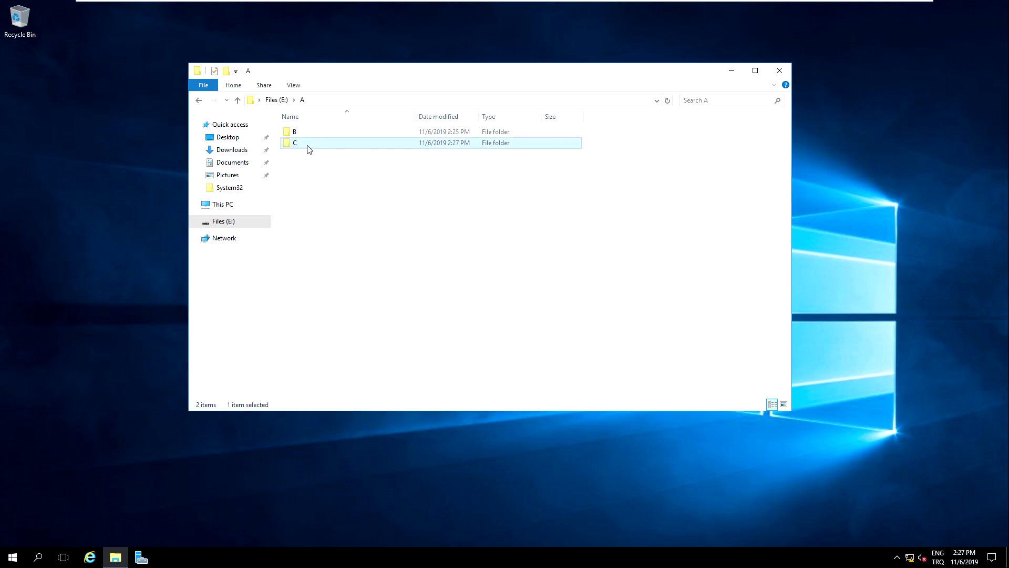
click(339, 334)
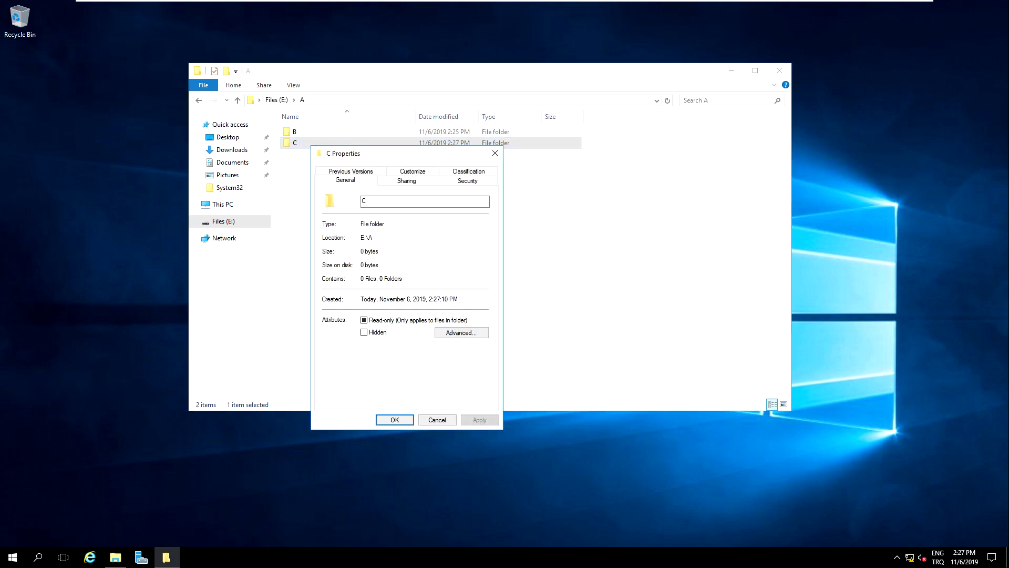
click(467, 181)
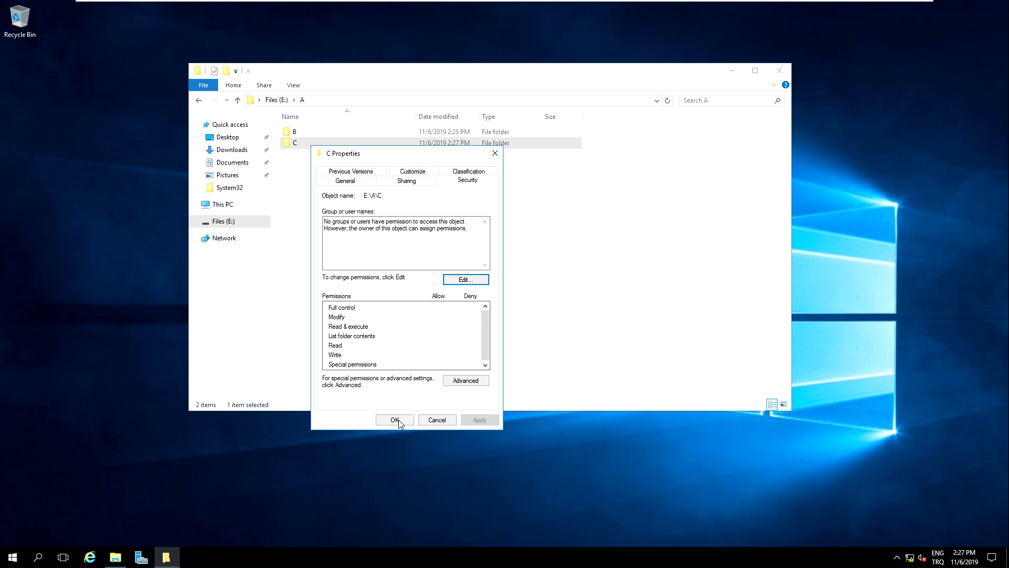
click(426, 420)
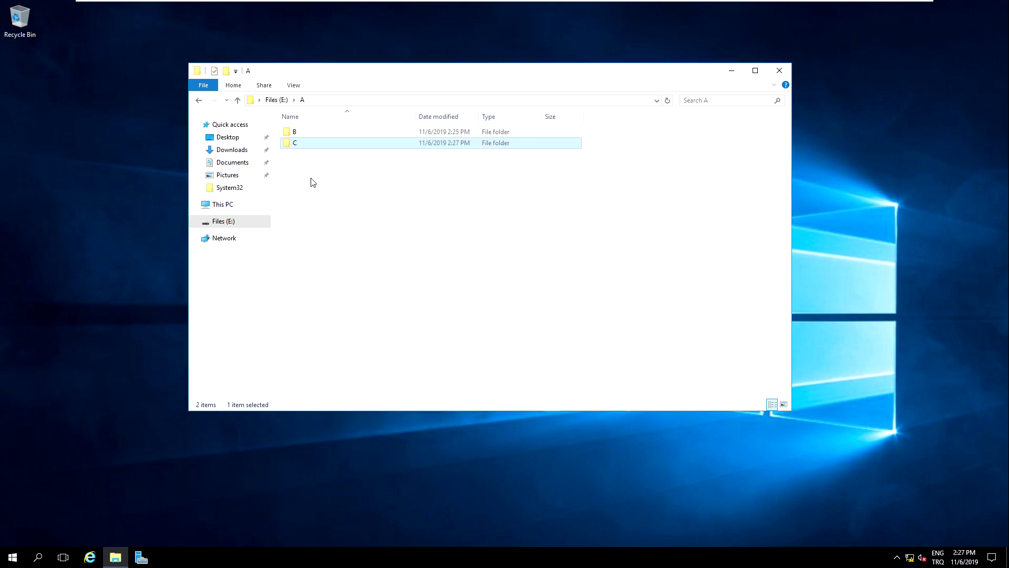
Try to permanently delete folder A from the Files (E:) drive, retrying for folders A and C before cancelling
click(279, 100)
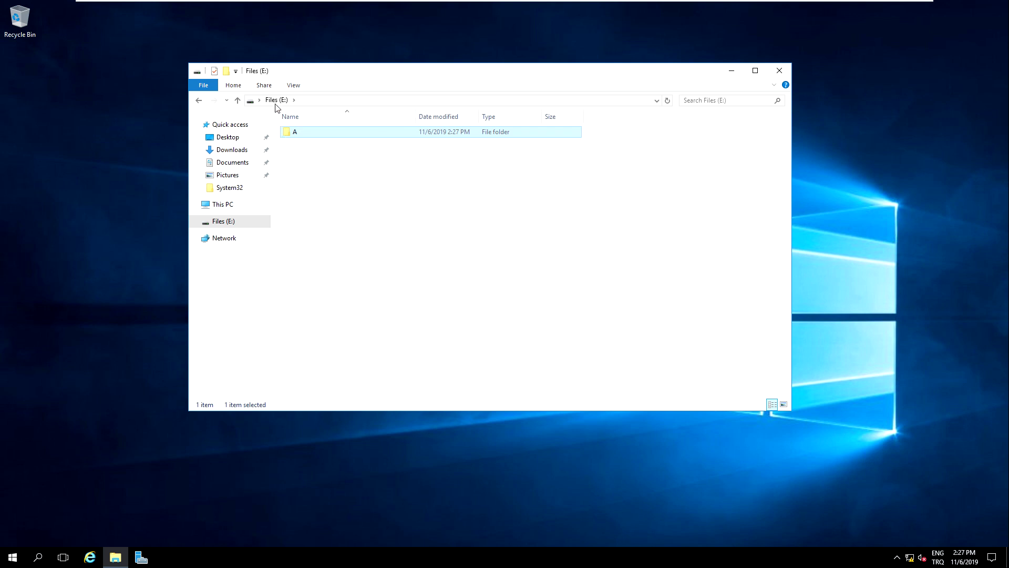
click(302, 154)
click(302, 135)
key(shift+Delete)
key(Return)
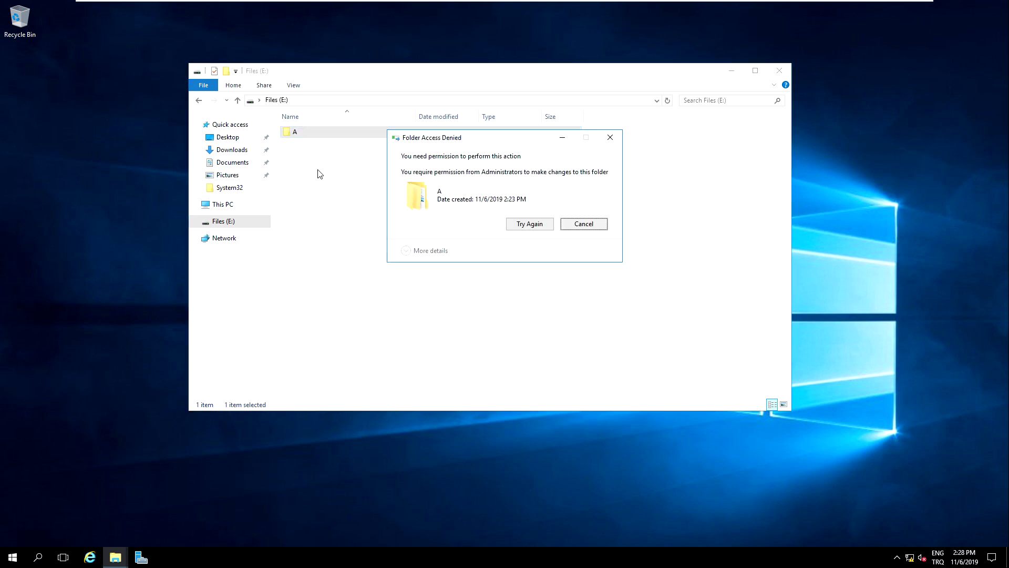
click(528, 225)
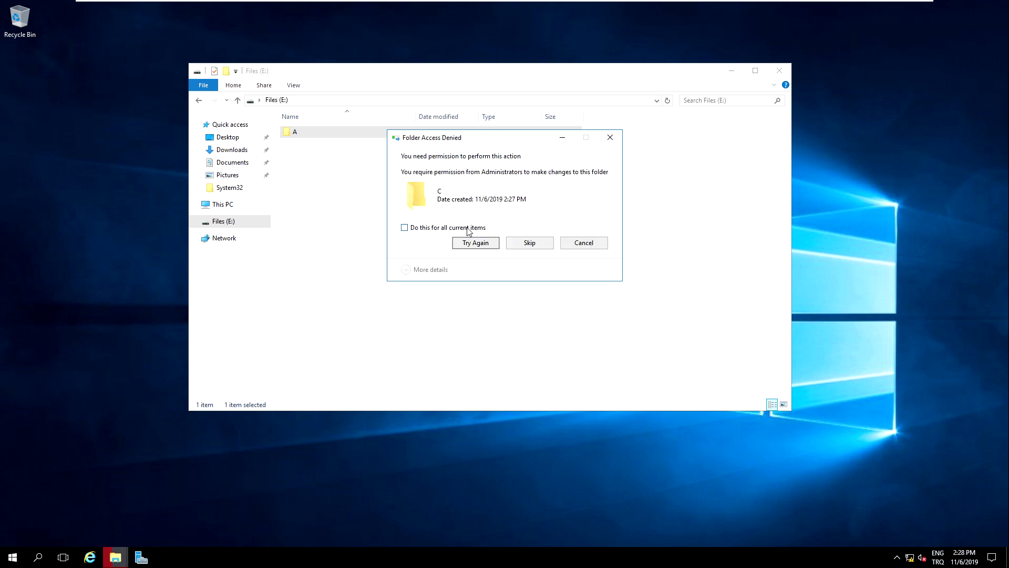
click(473, 244)
click(579, 244)
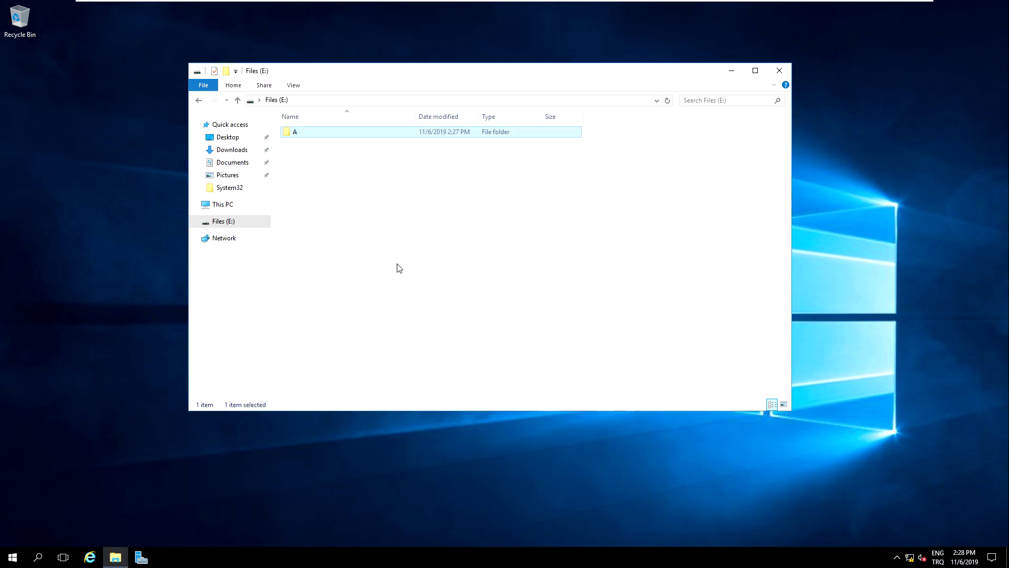
Add the domain's Administrator account to the permission list of subfolder C inside folder A
double_click(332, 138)
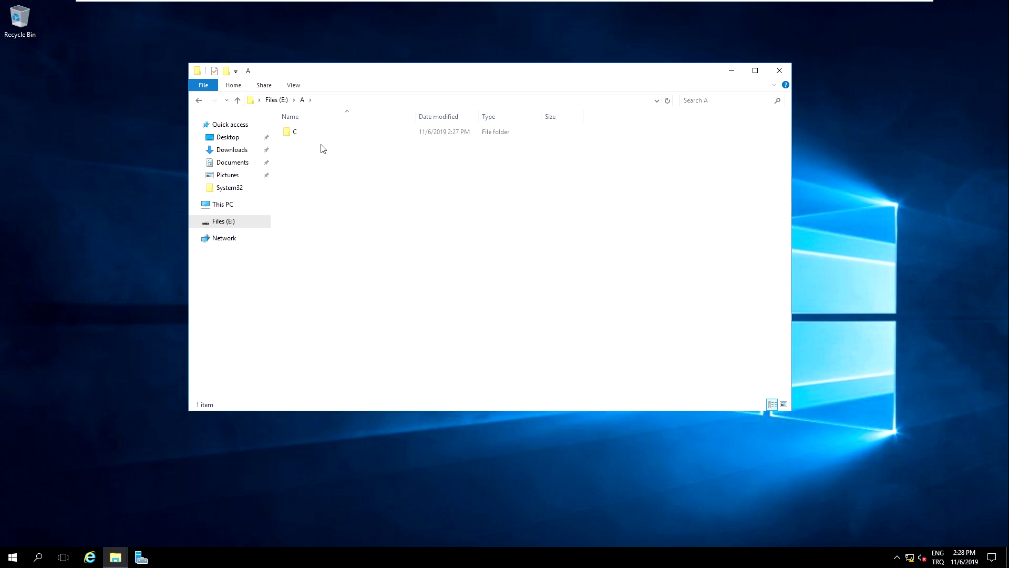
right_click(310, 134)
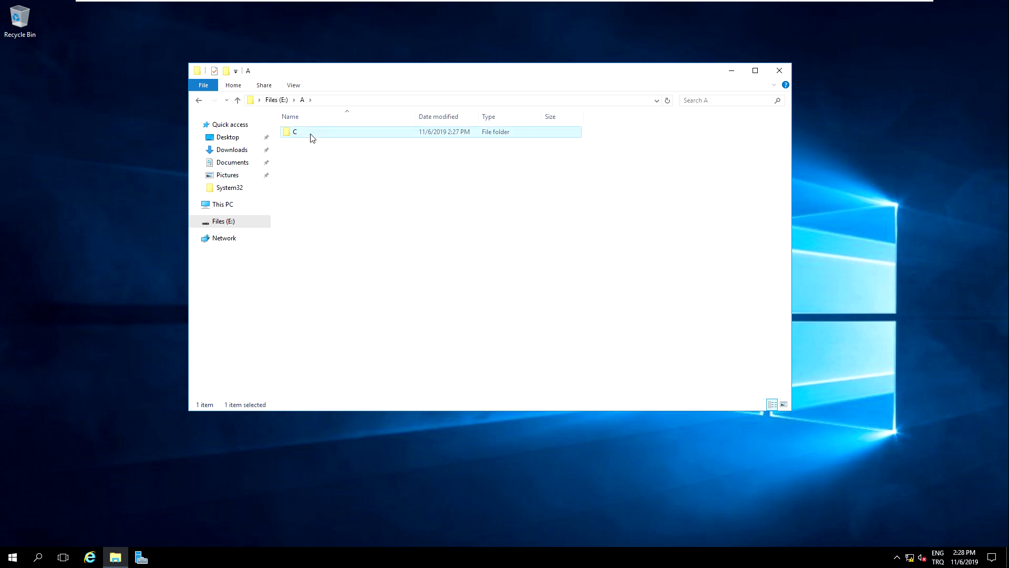
click(348, 321)
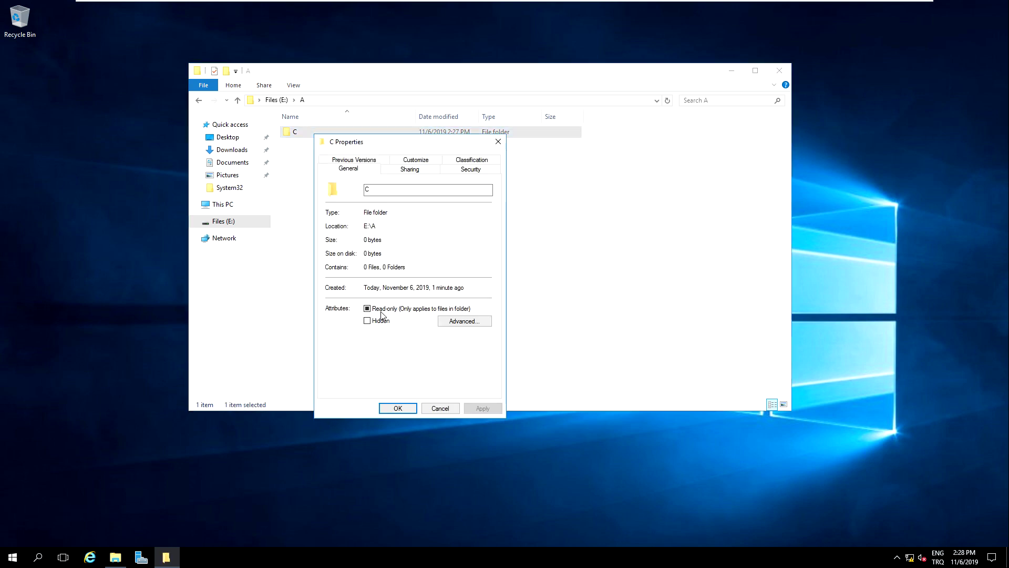
click(464, 175)
click(456, 266)
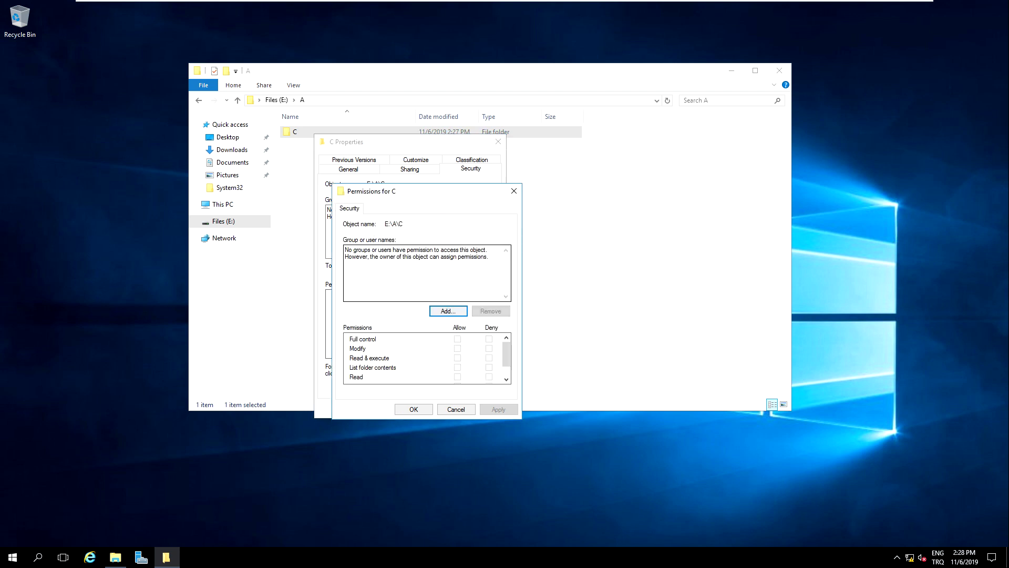
click(443, 313)
text(admin)
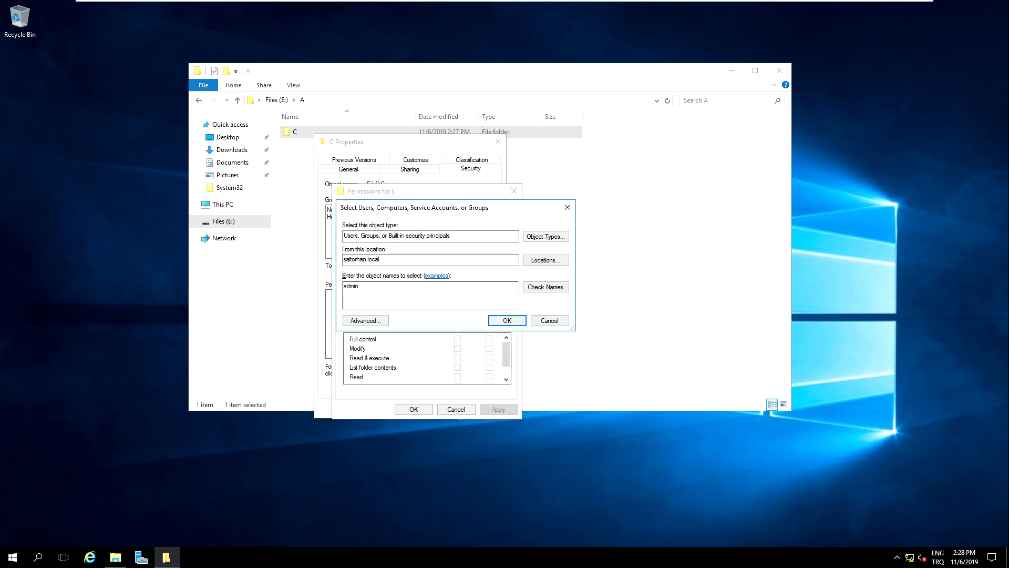
click(545, 288)
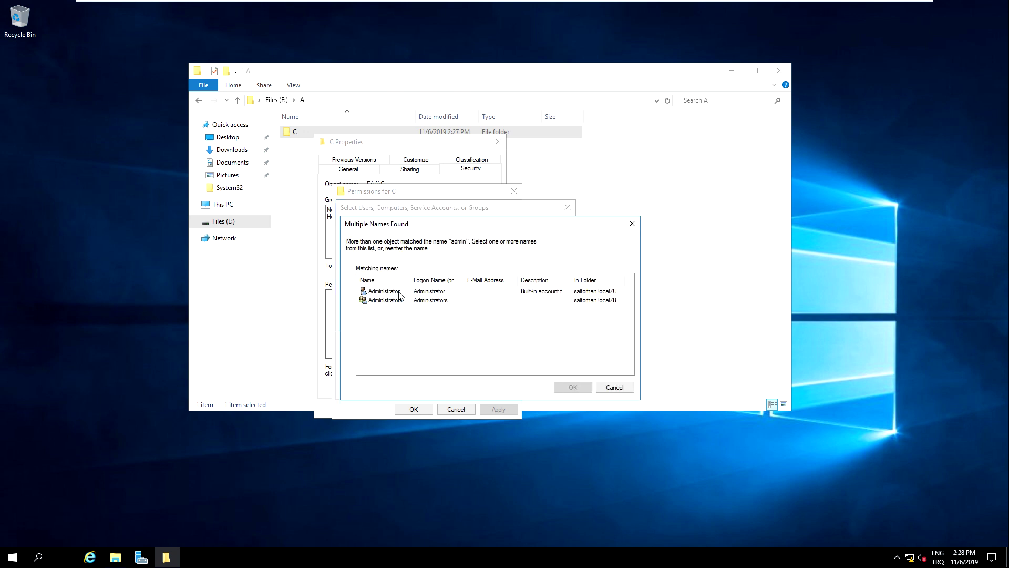
double_click(391, 292)
click(501, 320)
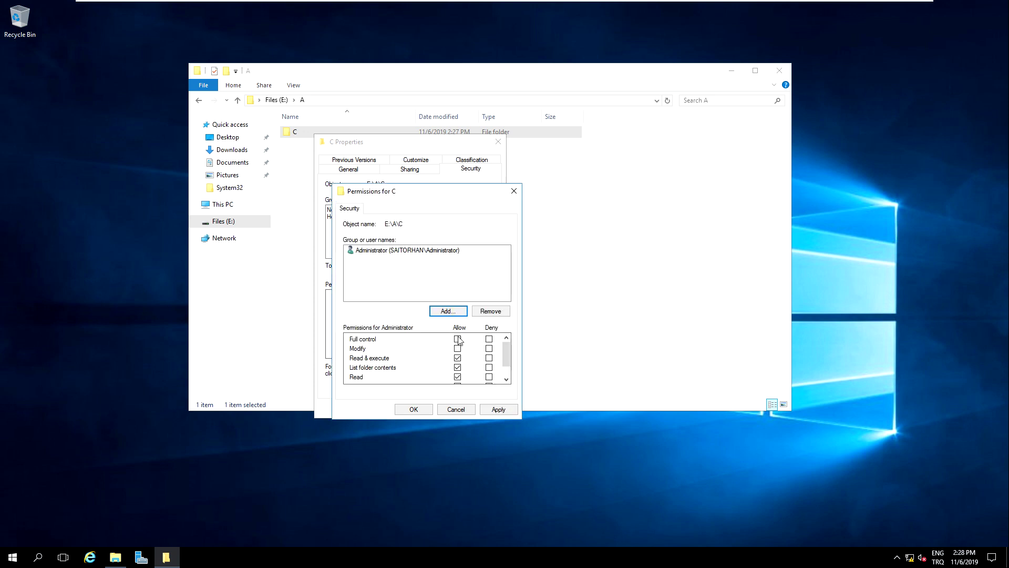
Allow the Administrator account Full control on subfolder C and save the permissions
click(457, 339)
click(497, 410)
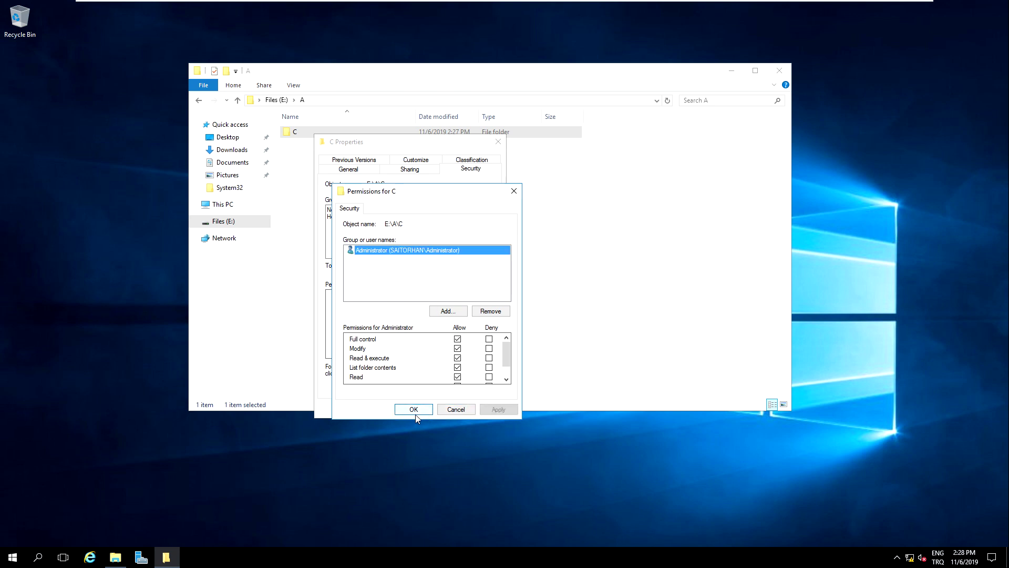
click(414, 410)
click(407, 409)
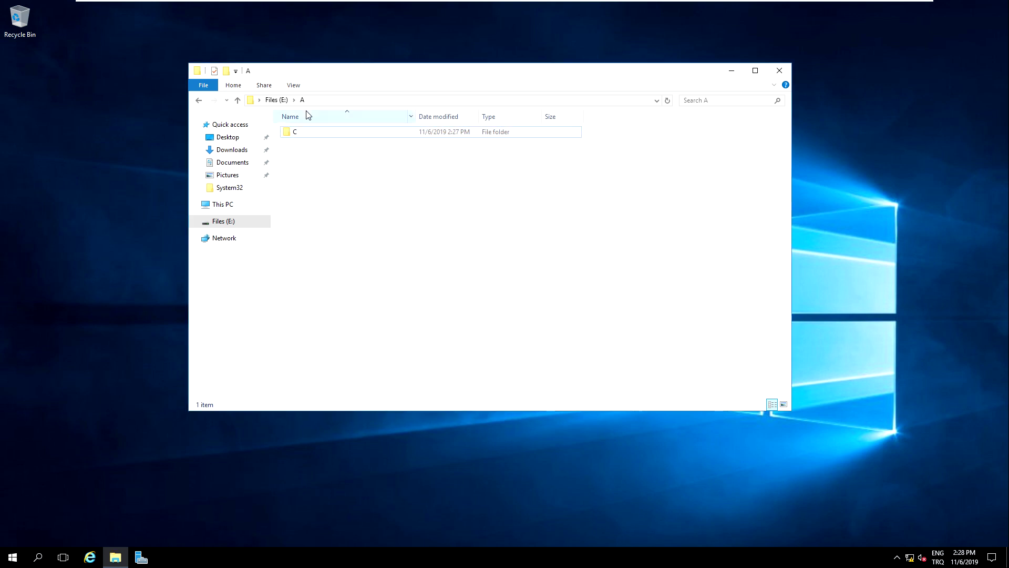
Delete folder A from the Files (E:) drive and close the file window
click(276, 100)
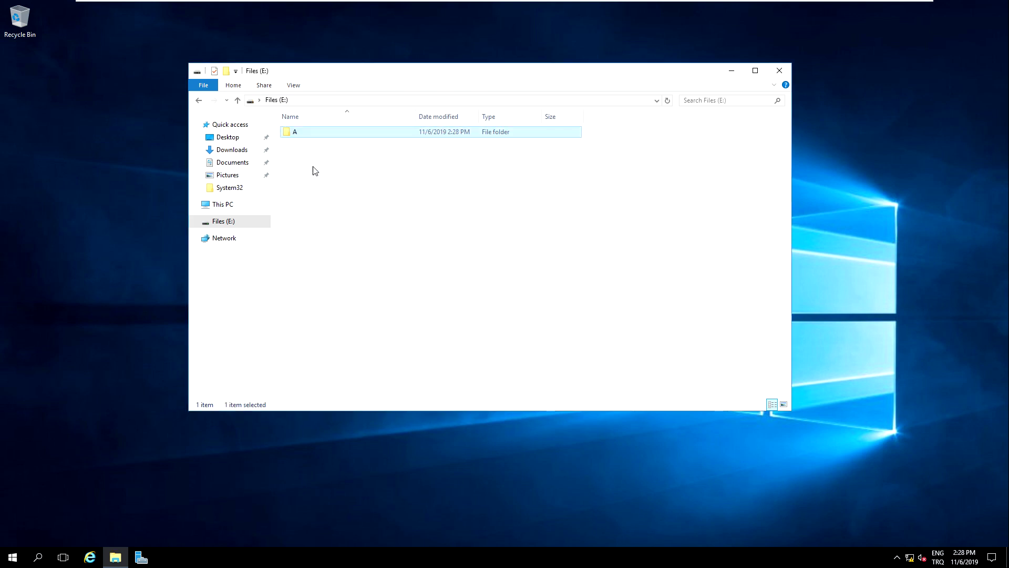
click(299, 136)
key(Delete)
click(787, 73)
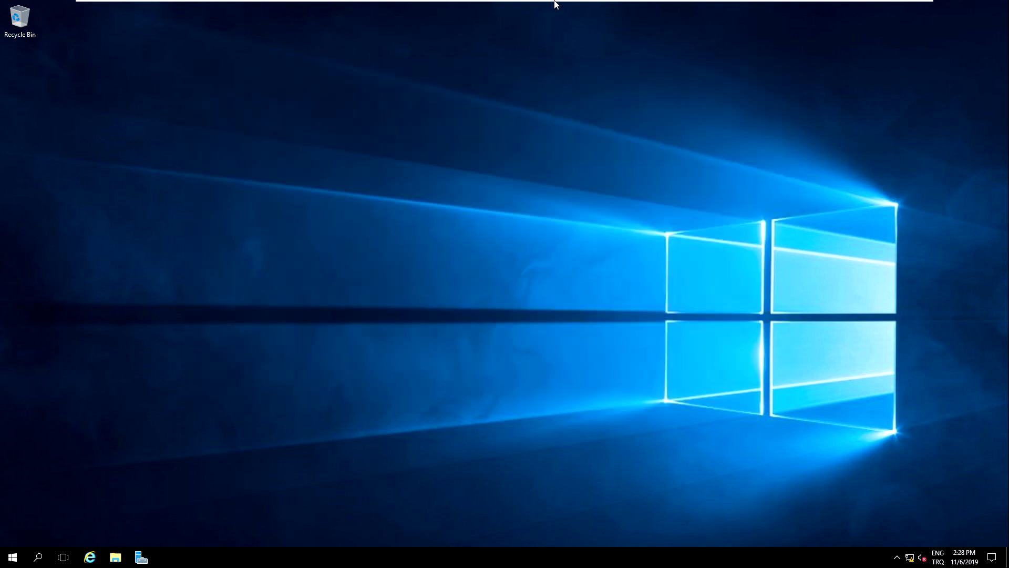
Switch to the Windows 8.x x64 virtual machine in VMware Workstation
mouse_move(561, 1)
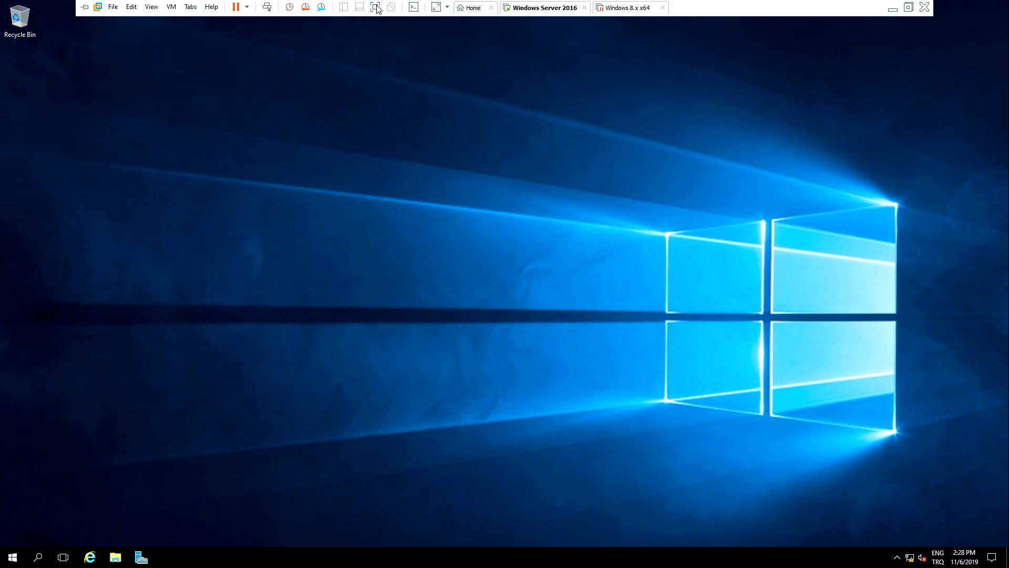
click(627, 7)
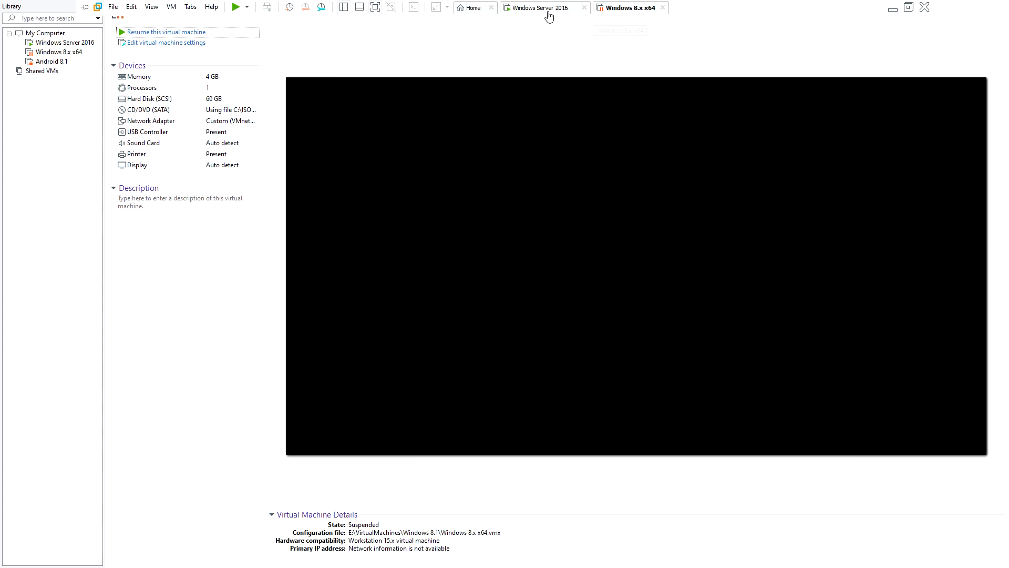